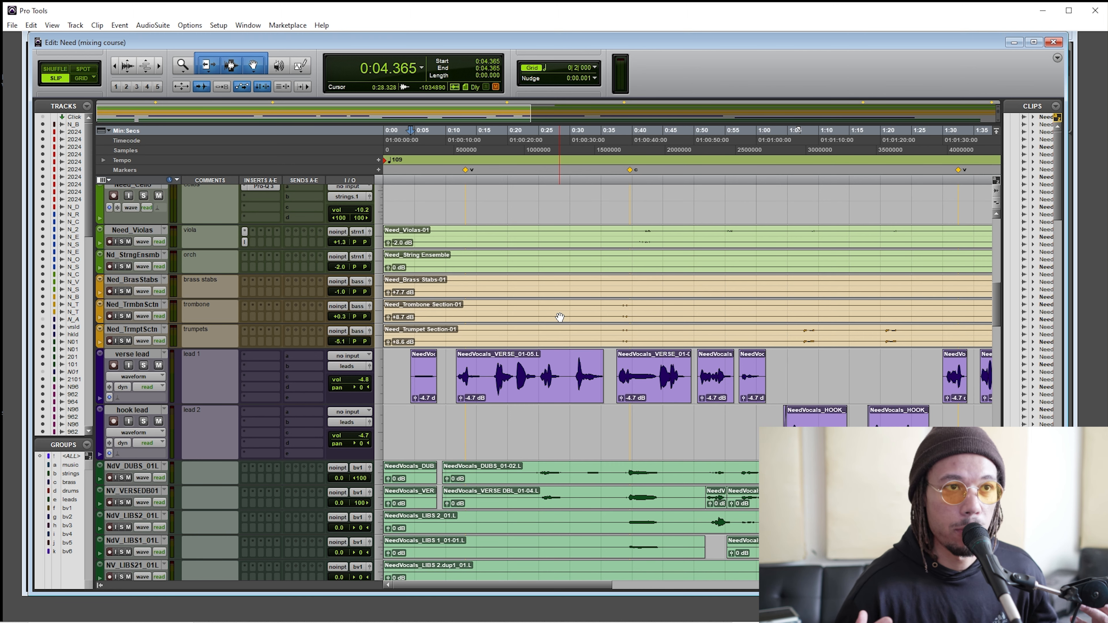
pyautogui.scroll(3, 559, 316)
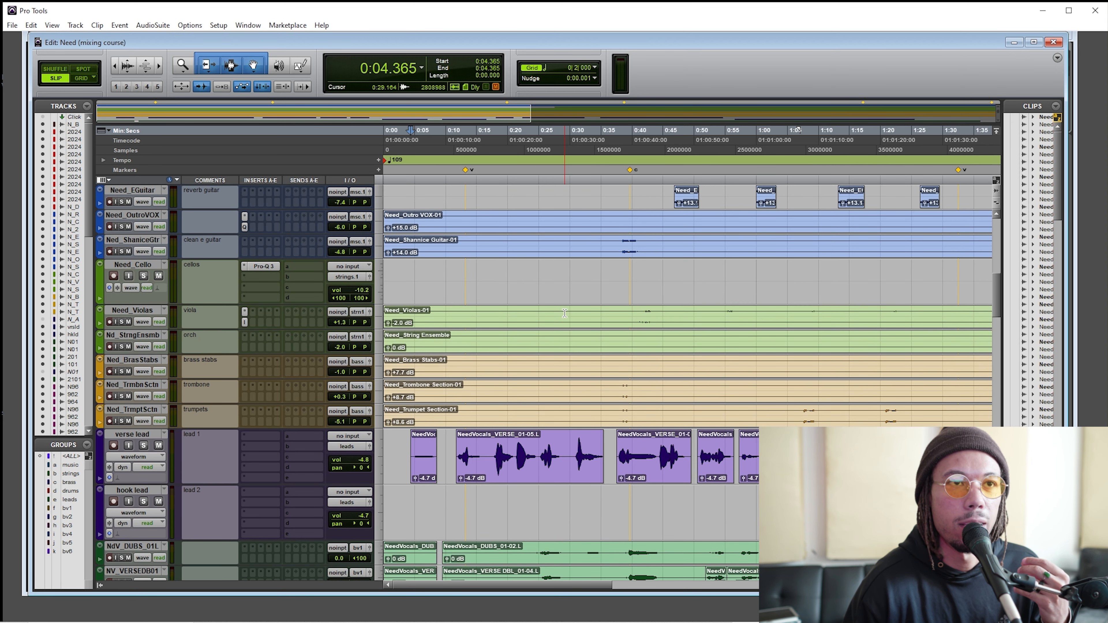
pyautogui.scroll(4, 562, 314)
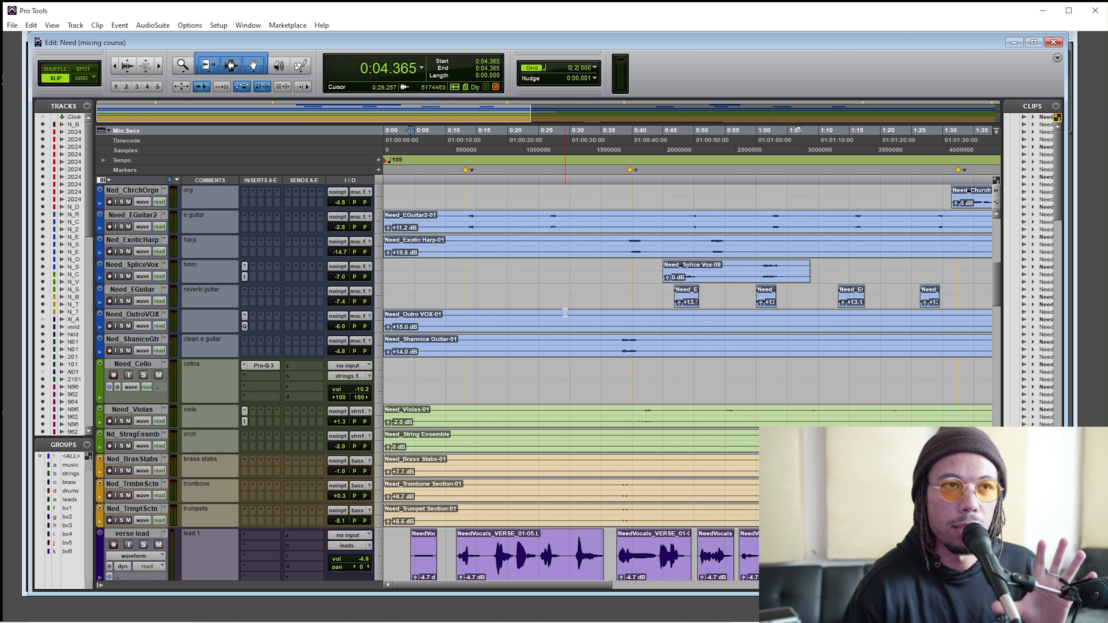
pyautogui.scroll(-2, 565, 313)
pyautogui.scroll(-3, 565, 313)
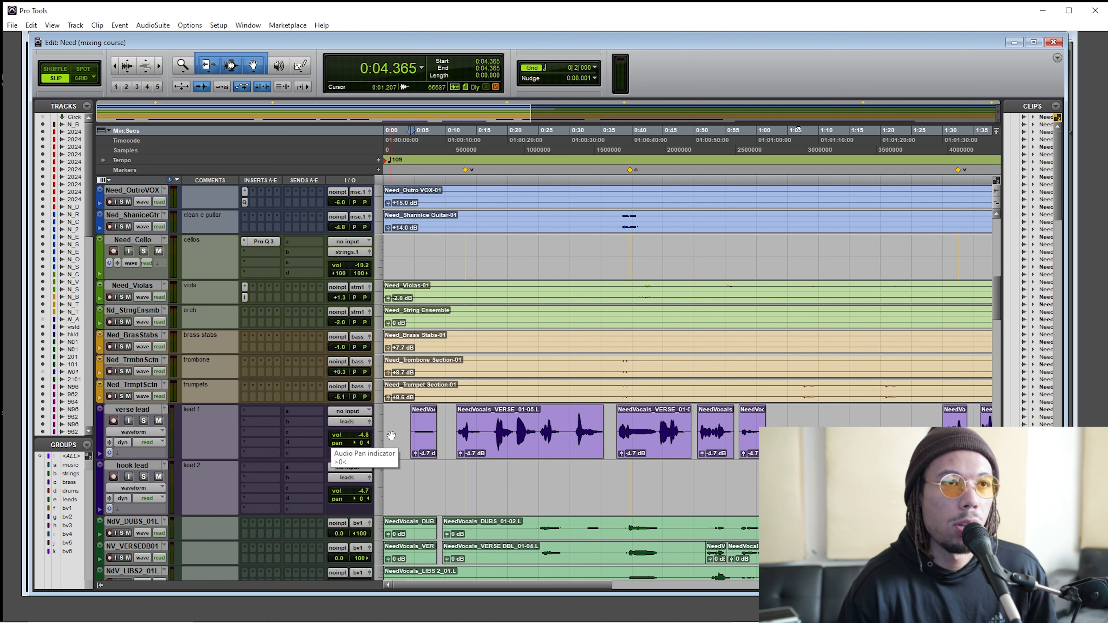
pyautogui.moveTo(400, 439); pyautogui.dragTo(801, 438)
pyautogui.click(801, 427)
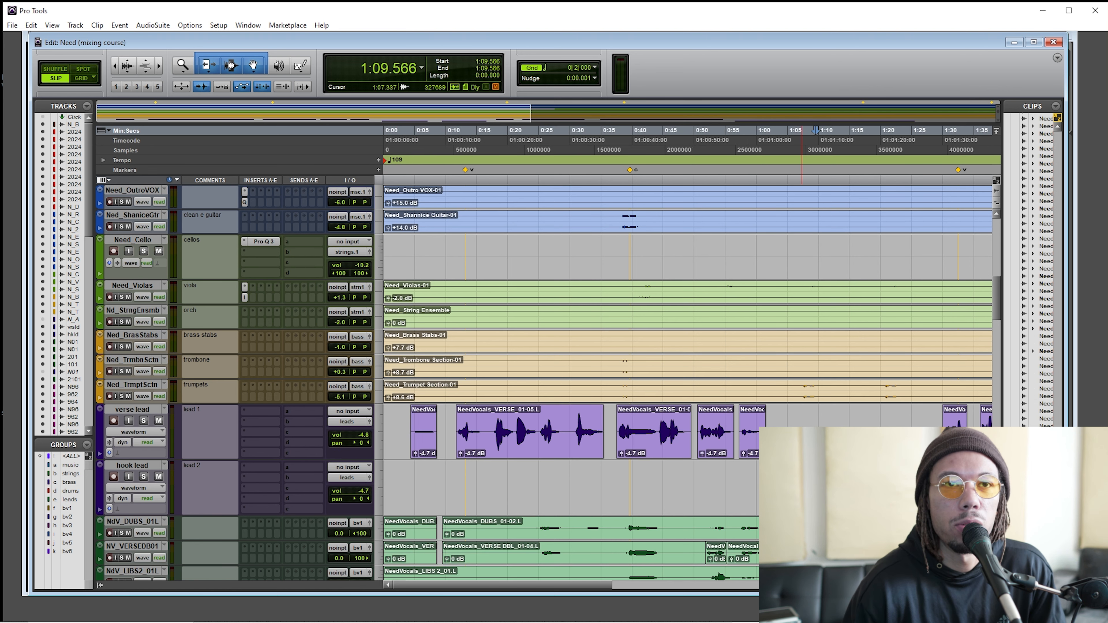
pyautogui.click(778, 418)
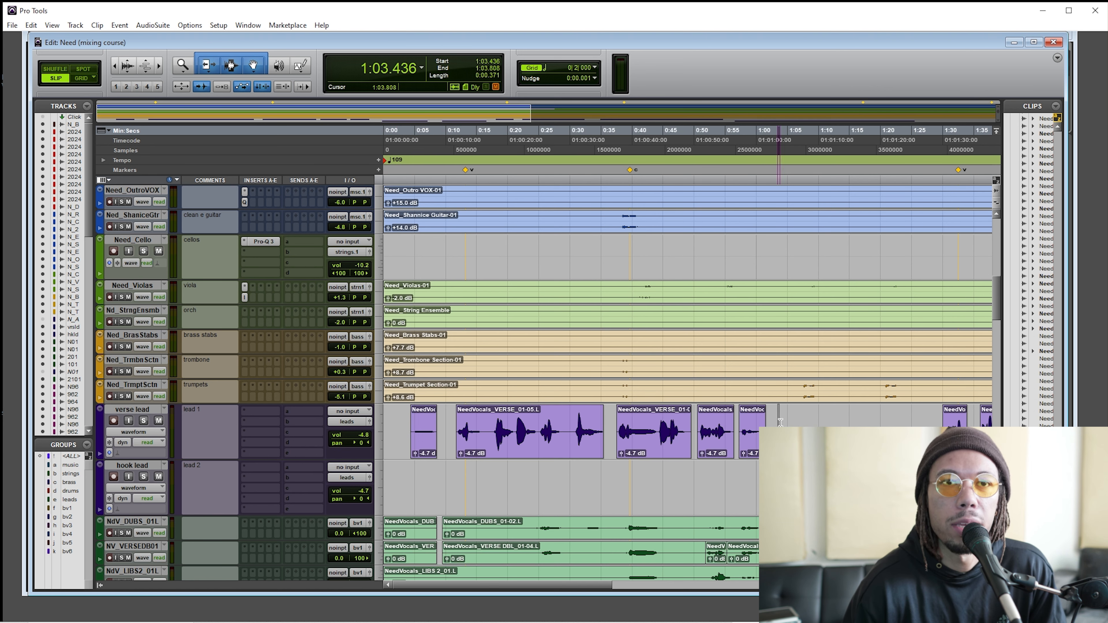
pyautogui.click(779, 418)
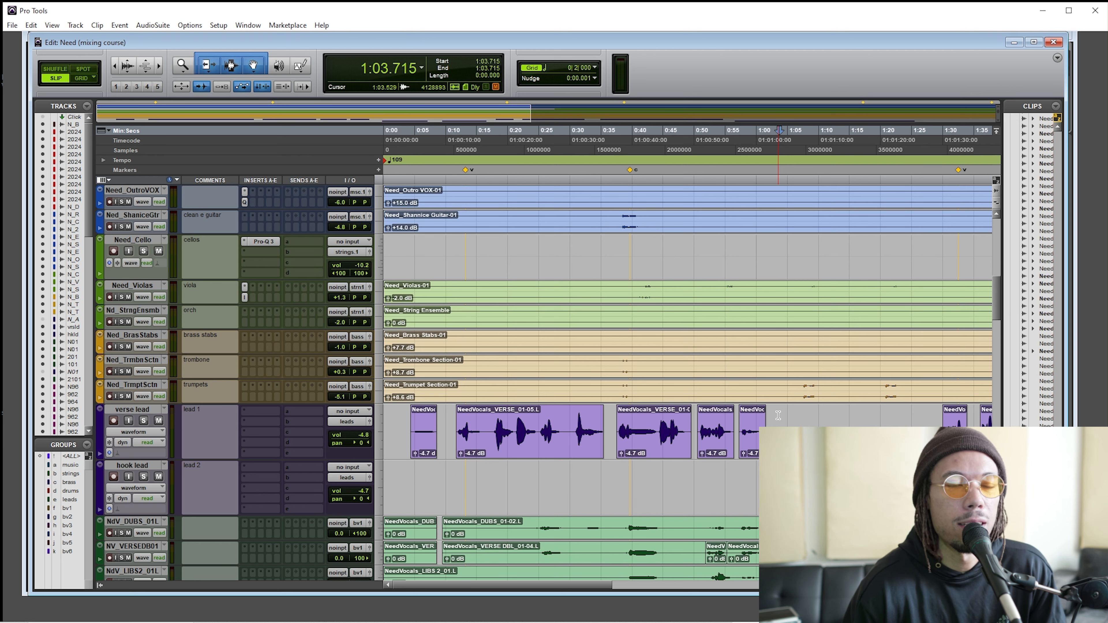
pyautogui.moveTo(494, 427); pyautogui.dragTo(511, 427)
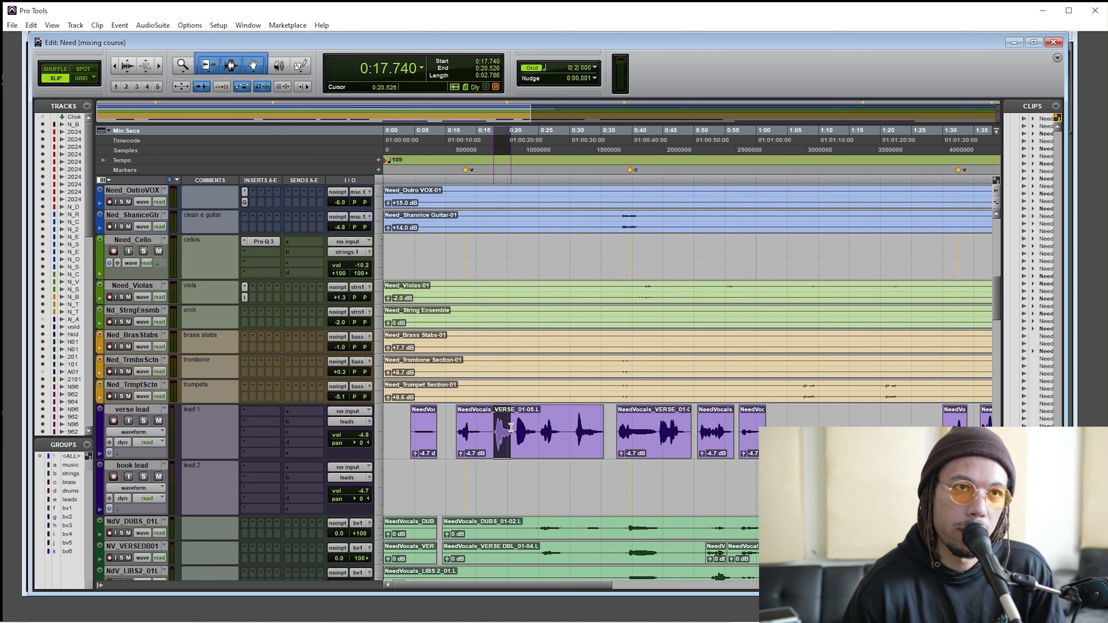
pyautogui.click(517, 428)
pyautogui.click(495, 428)
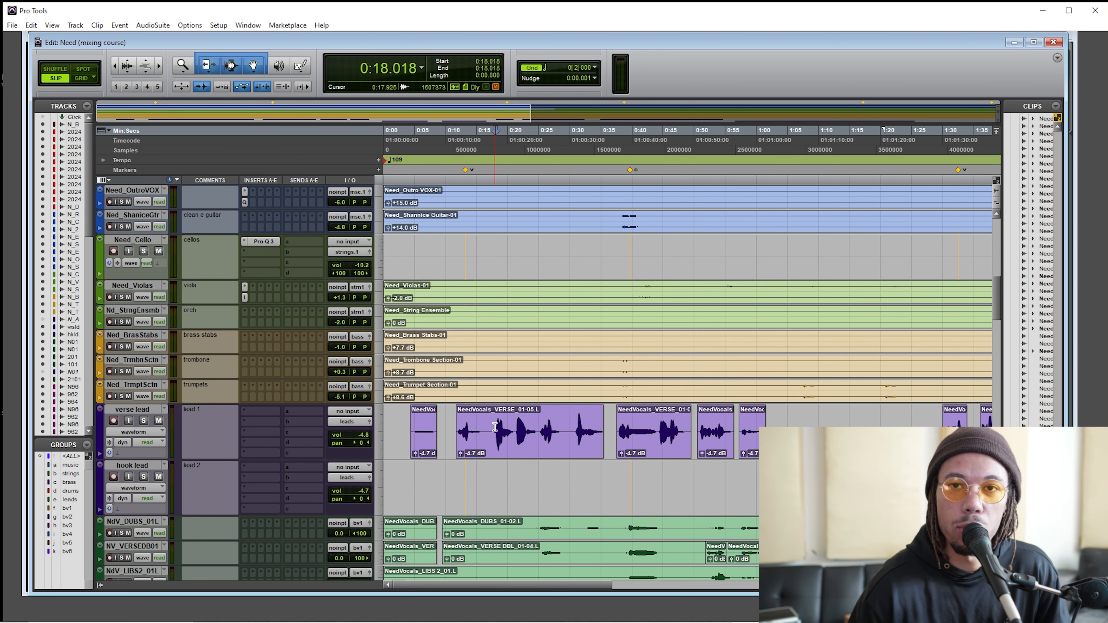
# Reset the verse lead and hook lead track volumes to 0.0 dB and play the verse from about 0:17
pyautogui.keyDown('alt'); pyautogui.click(360, 434); pyautogui.keyUp('alt')
pyautogui.keyDown('alt'); pyautogui.click(359, 491); pyautogui.keyUp('alt')
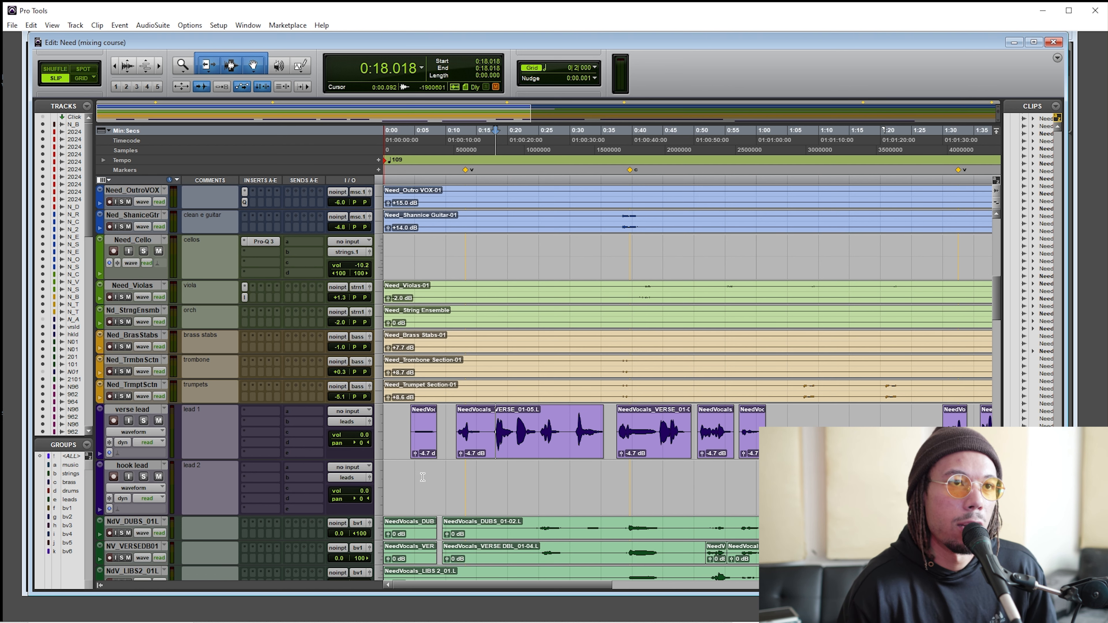
pyautogui.click(489, 424)
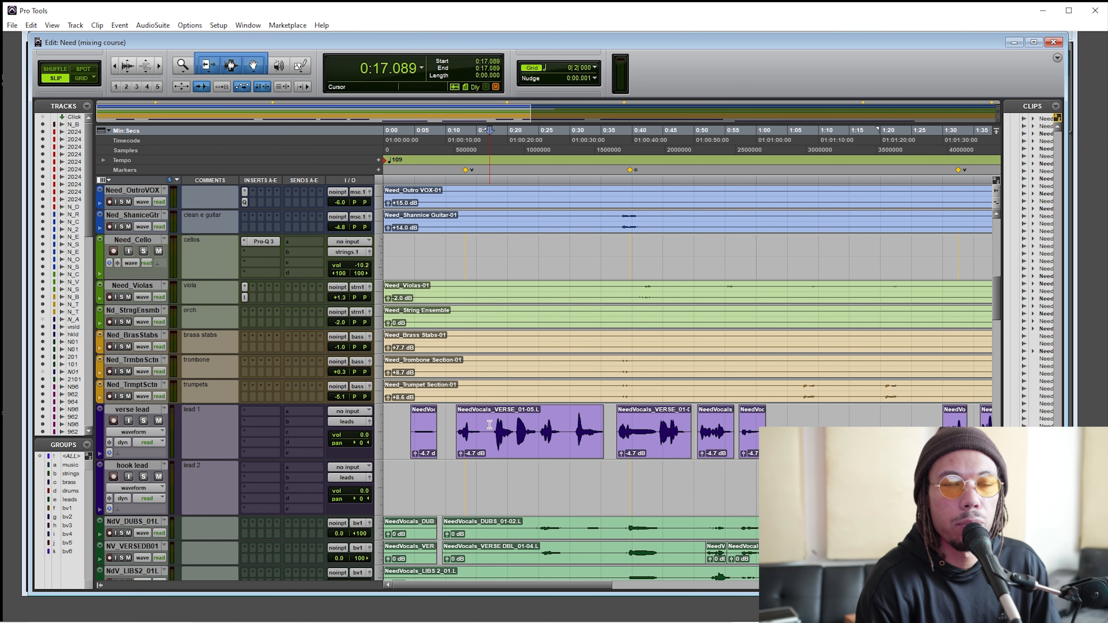
pyautogui.press('space')
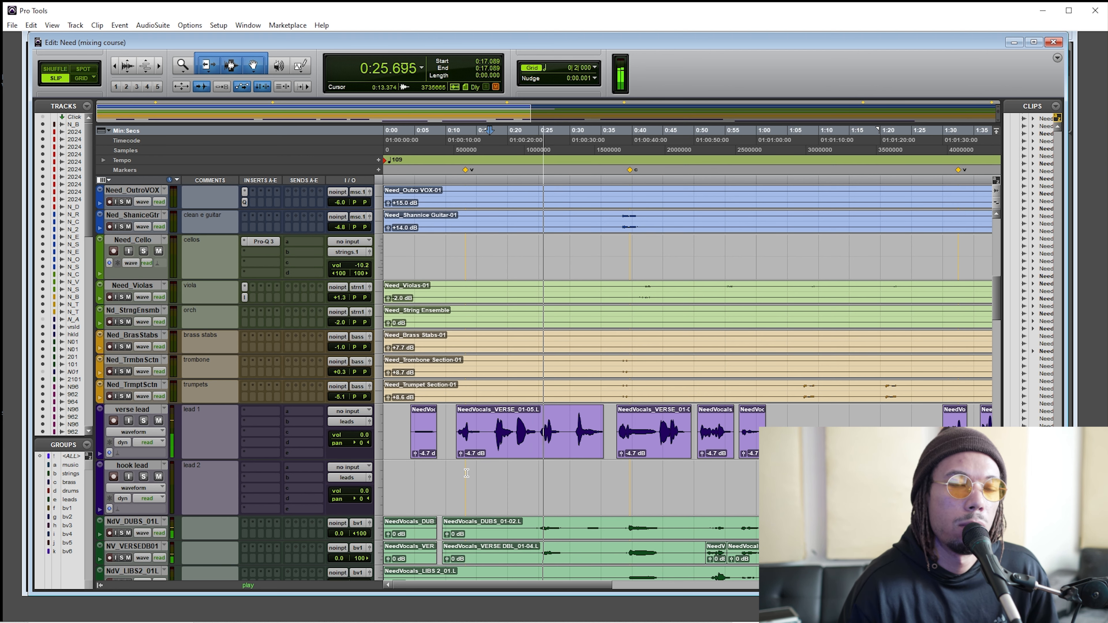
pyautogui.press('space')
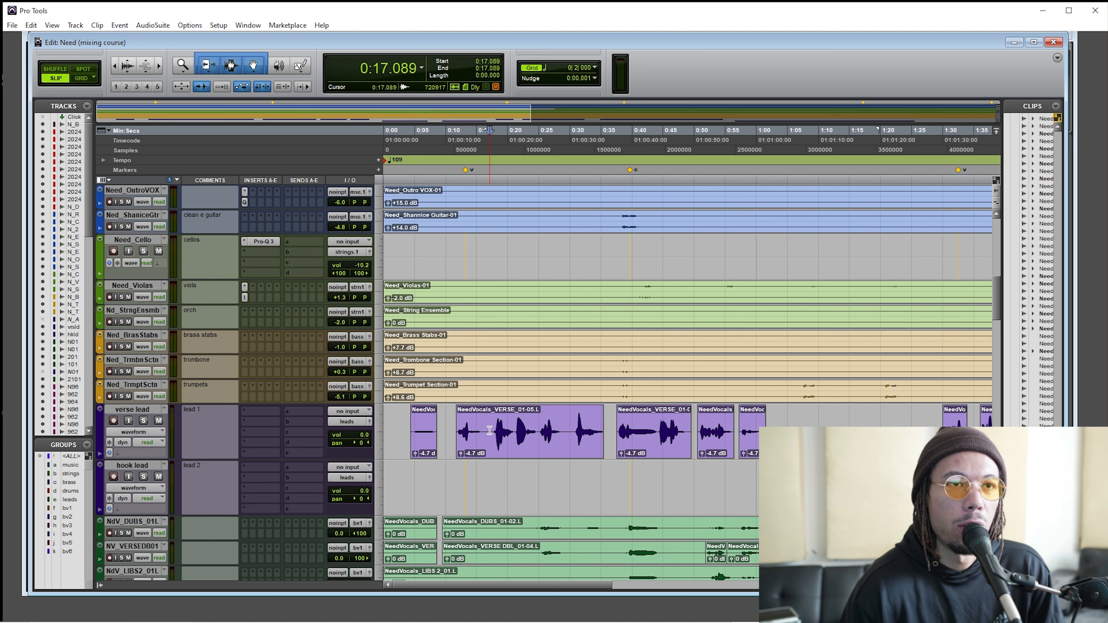
pyautogui.moveTo(489, 430); pyautogui.dragTo(557, 427)
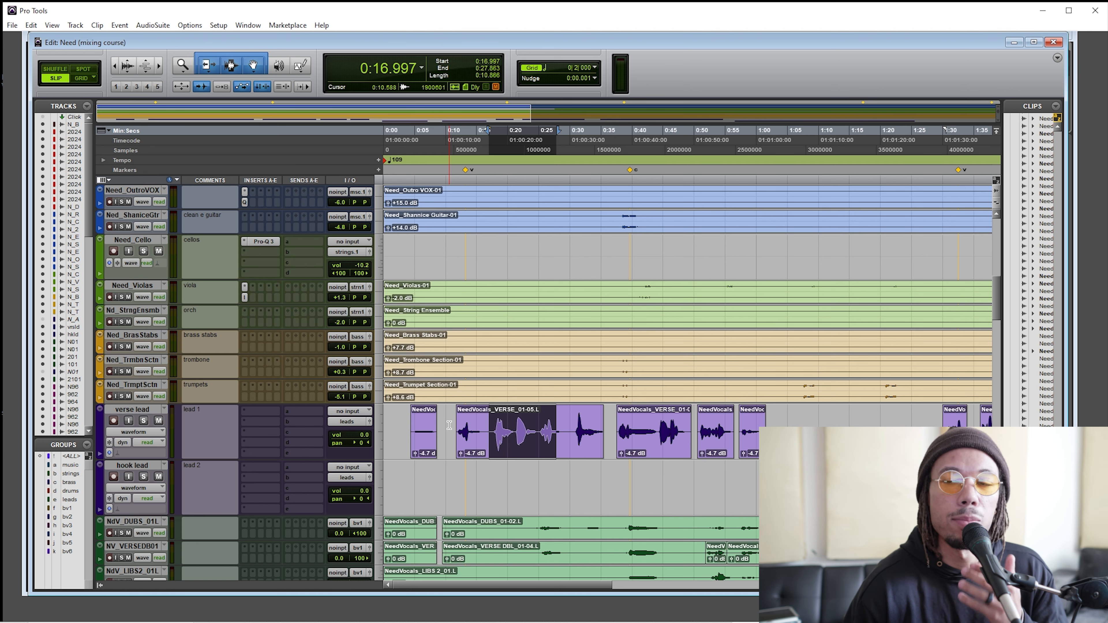
pyautogui.moveTo(452, 425); pyautogui.dragTo(801, 426)
pyautogui.click(800, 426)
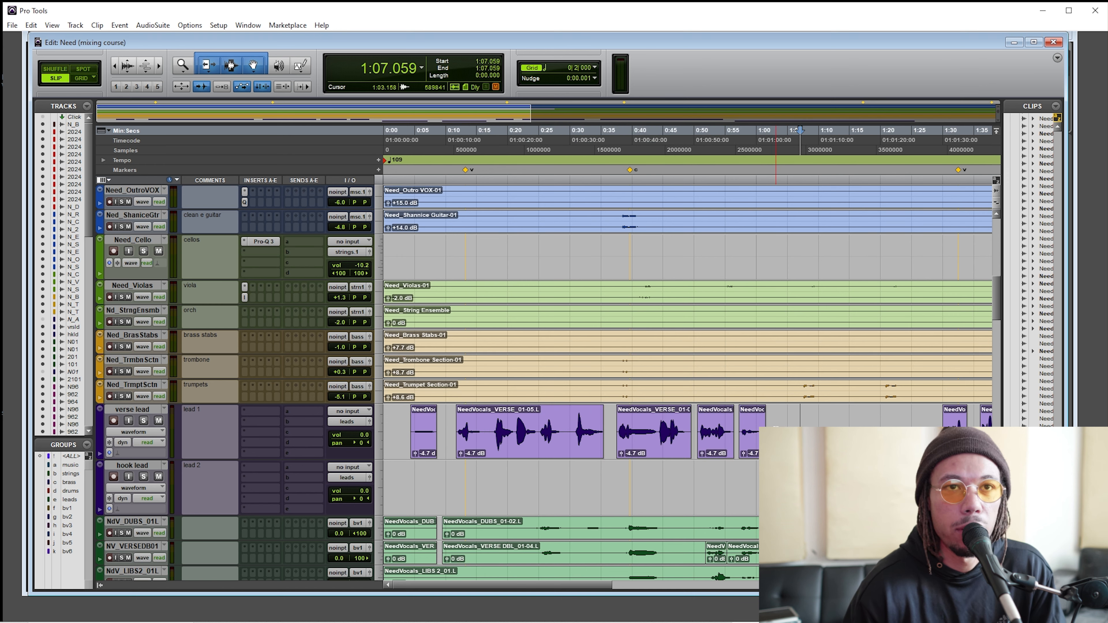
pyautogui.moveTo(488, 424); pyautogui.dragTo(773, 424)
pyautogui.click(794, 423)
# Insert the mono CLA-2A dynamics plug-in in the verse lead track's second insert slot
pyautogui.click(276, 421)
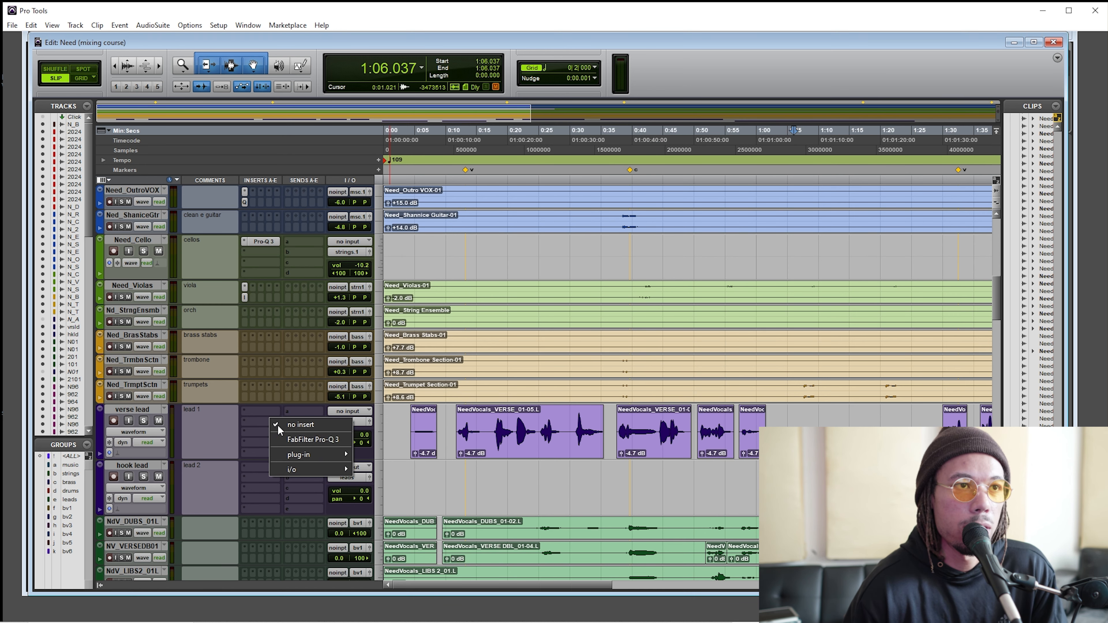
pyautogui.moveTo(327, 454)
pyautogui.moveTo(392, 467)
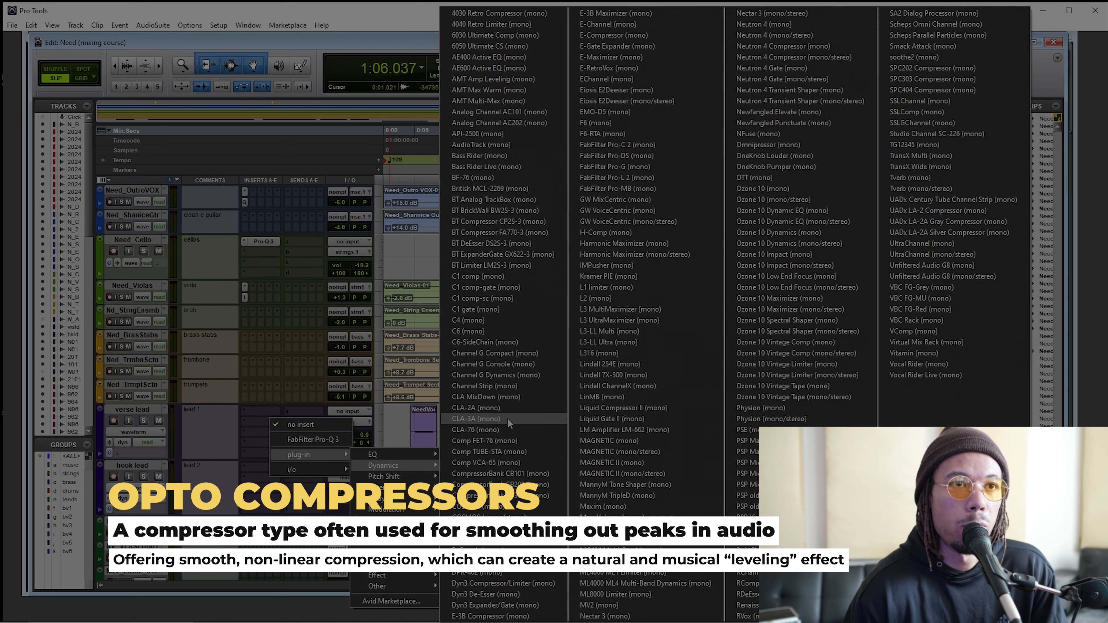
pyautogui.click(505, 408)
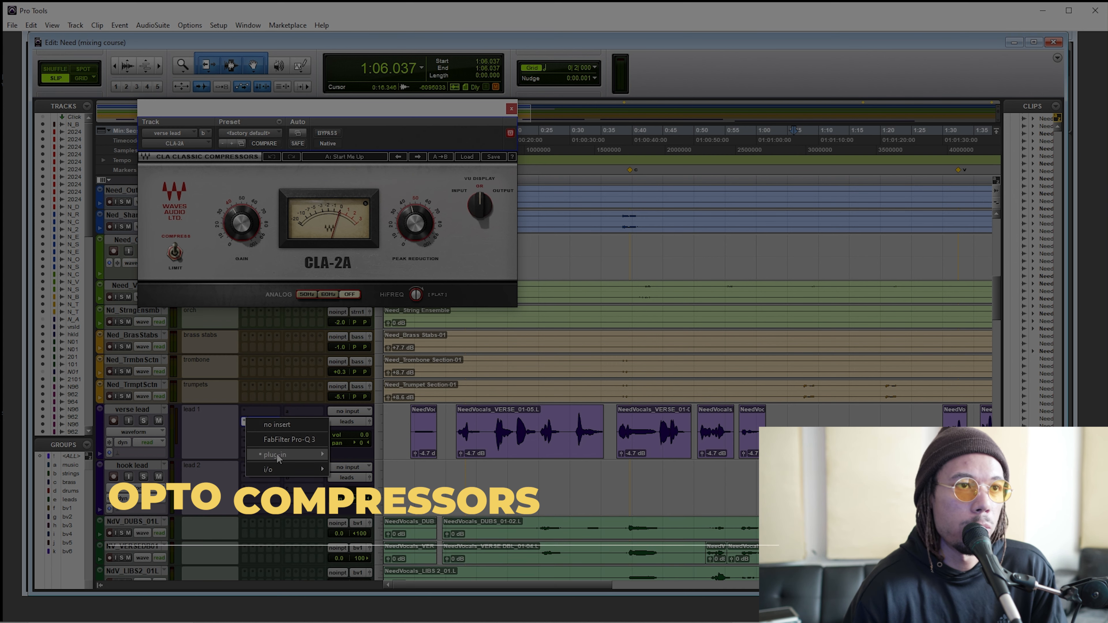
# Load the mono UADx LA-2A Silver Compressor in the verse lead's second insert slot, bypass it and close its window
pyautogui.click(246, 421)
pyautogui.moveTo(288, 455)
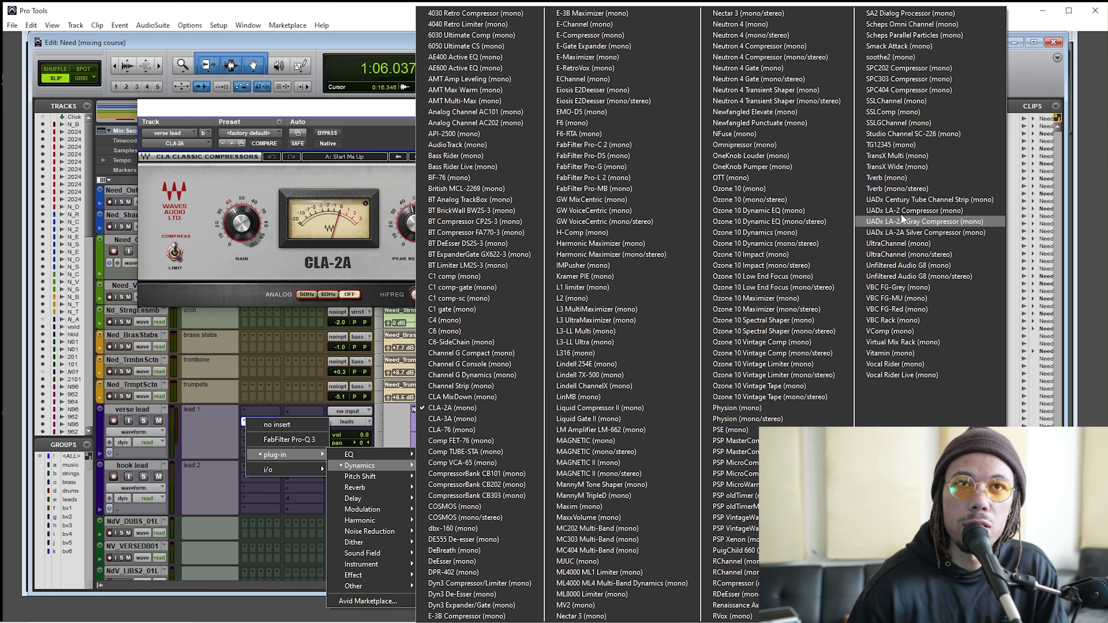
pyautogui.click(899, 232)
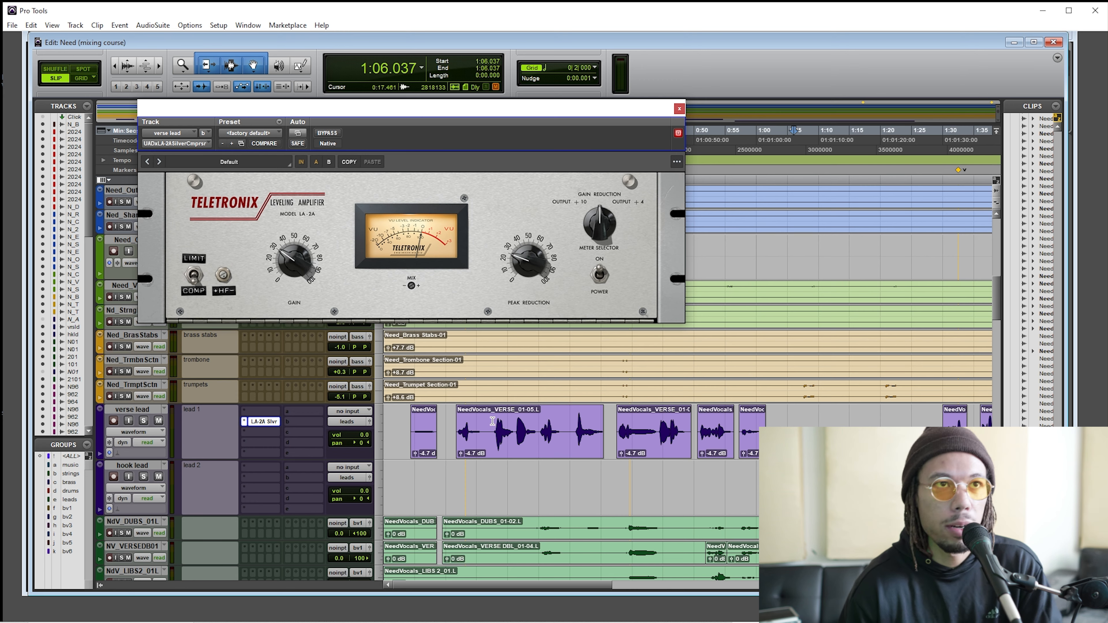
pyautogui.keyDown('ctrl'); pyautogui.click(264, 422); pyautogui.keyUp('ctrl')
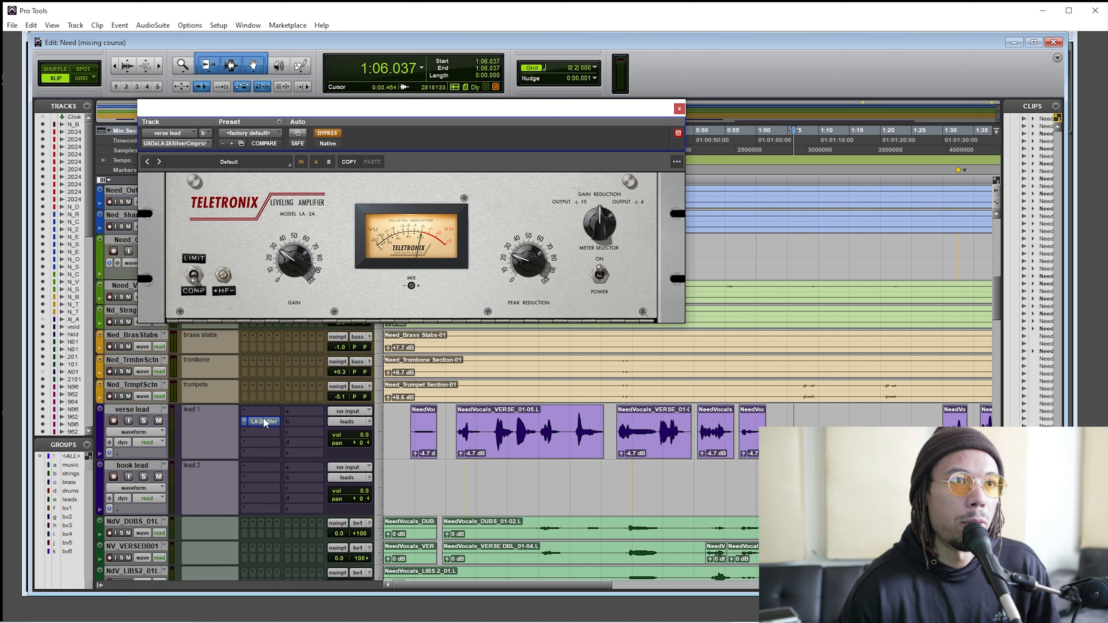
pyautogui.click(679, 109)
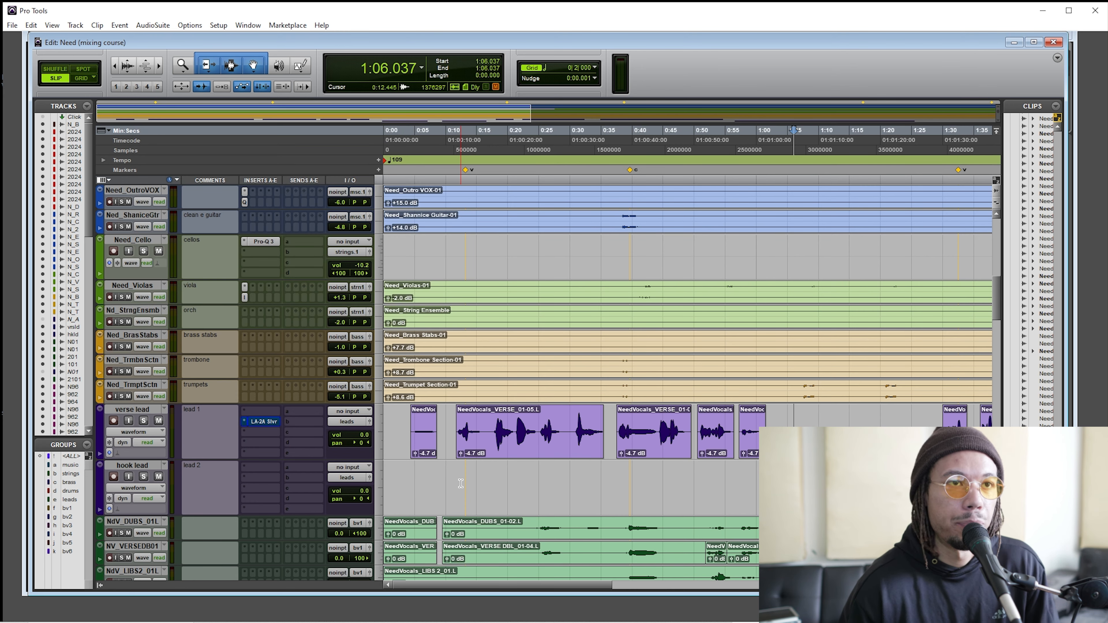
# Set the verse lead and hook lead track volumes to -4.2 dB, listening to the verse from about 0:17.5
pyautogui.moveTo(485, 425); pyautogui.dragTo(580, 425)
pyautogui.click(503, 425)
pyautogui.click(492, 423)
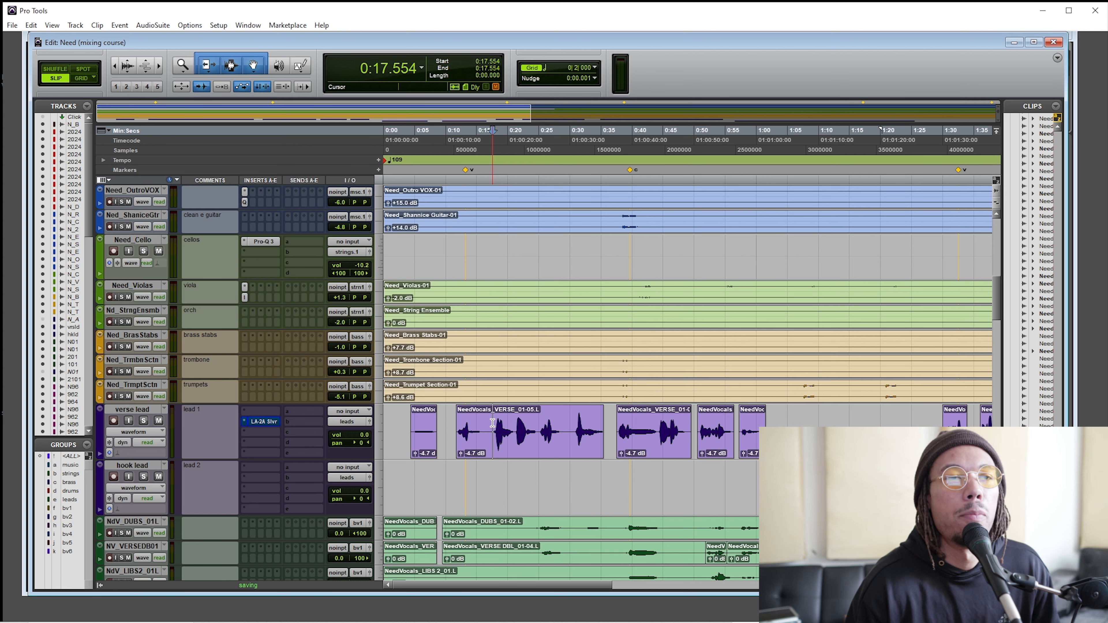
pyautogui.scroll(-1, 496, 419)
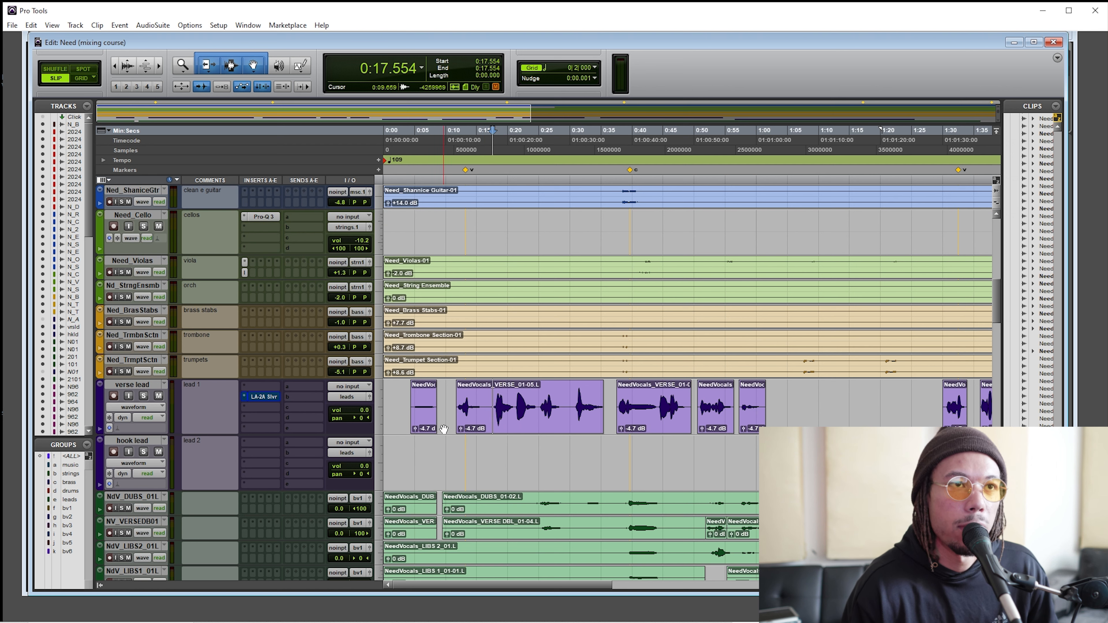
pyautogui.press('space')
pyautogui.moveTo(360, 410); pyautogui.dragTo(383, 504)
pyautogui.press('space')
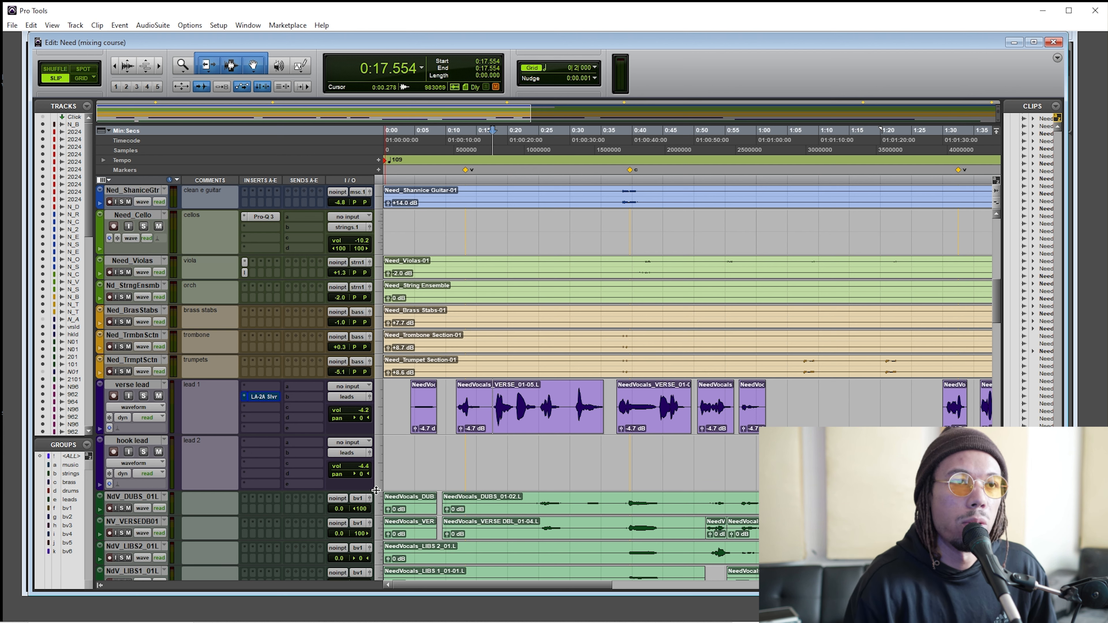
pyautogui.click(361, 466)
pyautogui.moveTo(360, 466); pyautogui.dragTo(363, 465)
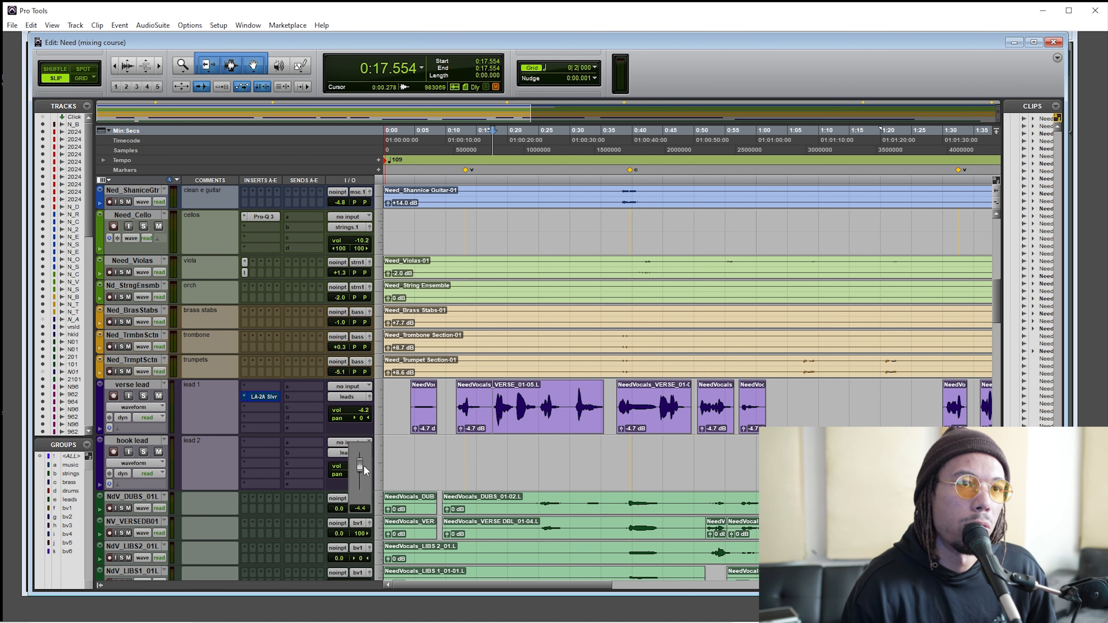
# Open the verse lead's LA-2A Silver compressor and adjust its Gain and Peak Reduction while playing the verse from about 0:17
pyautogui.click(264, 398)
pyautogui.moveTo(453, 105); pyautogui.dragTo(547, 97)
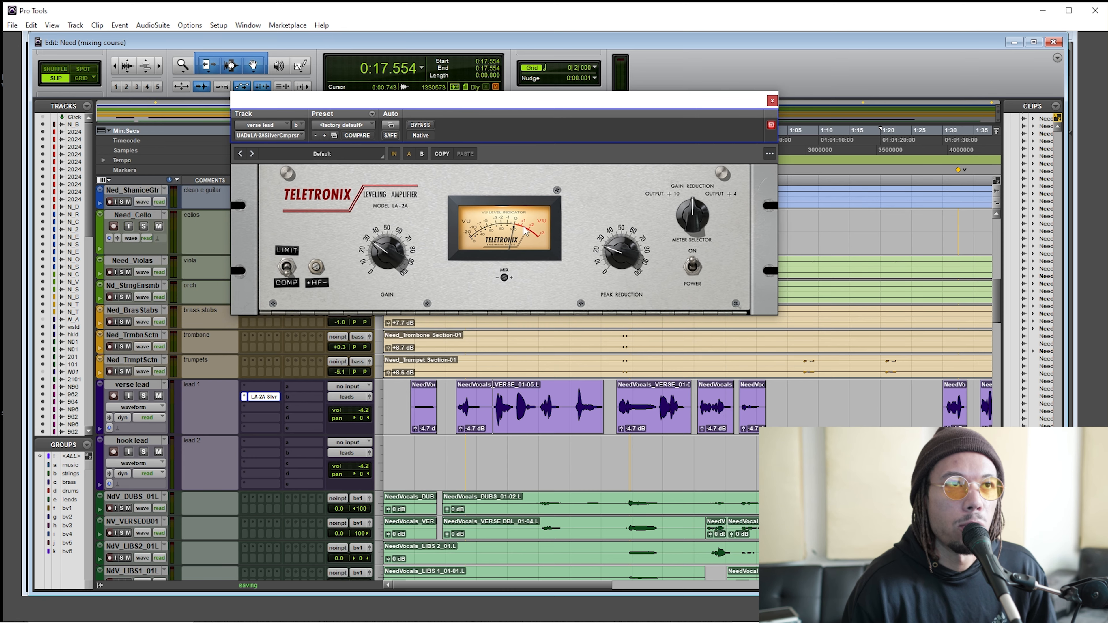
pyautogui.click(490, 401)
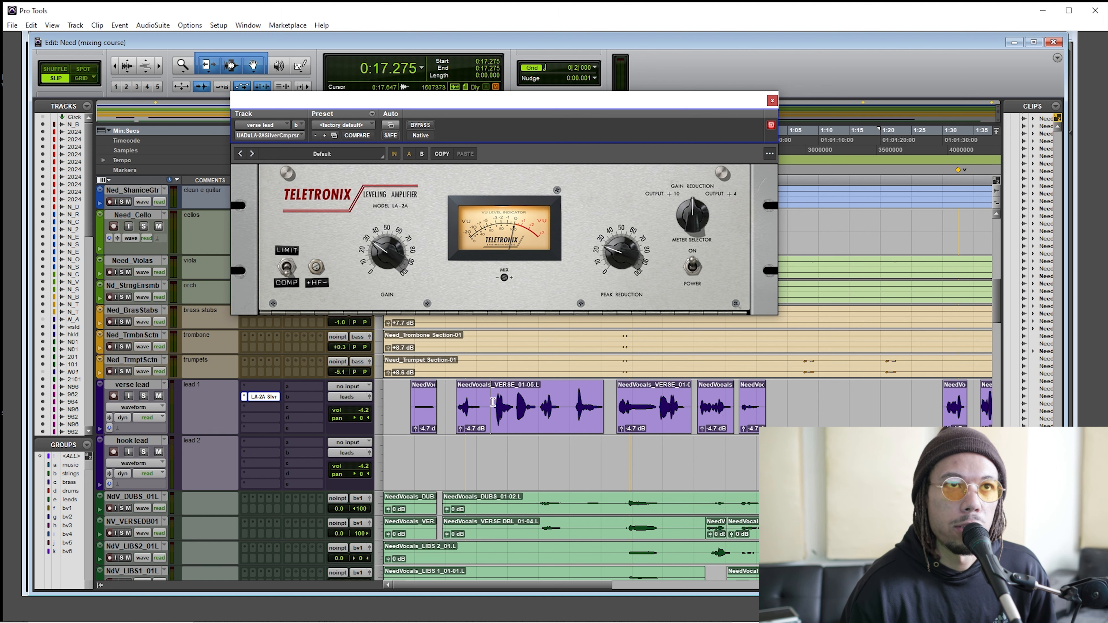
pyautogui.press('space')
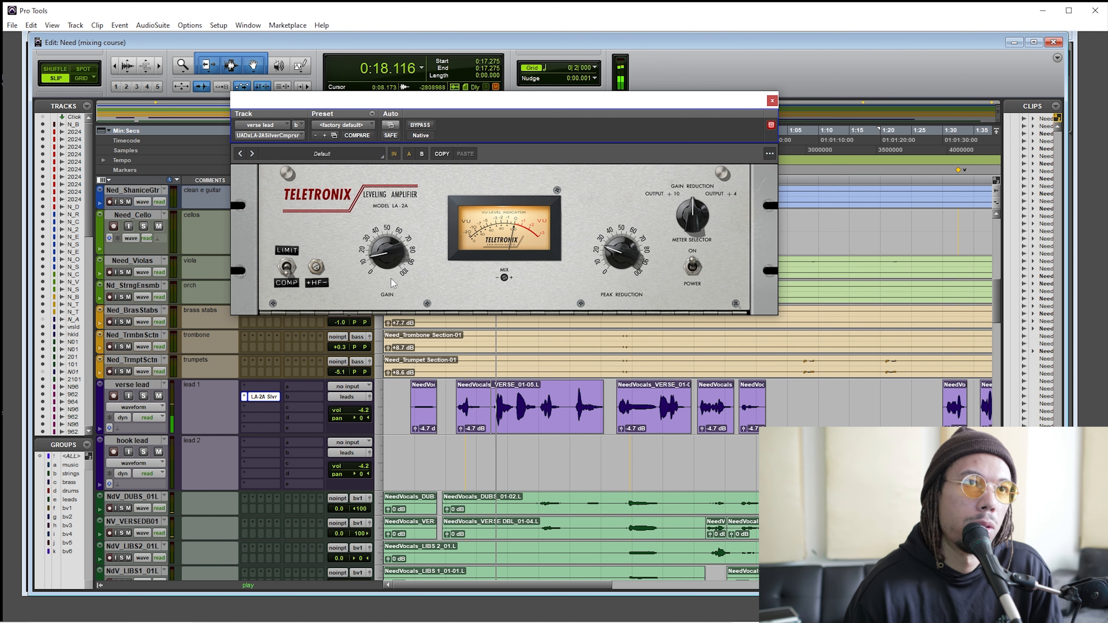
pyautogui.moveTo(388, 259); pyautogui.dragTo(419, 264)
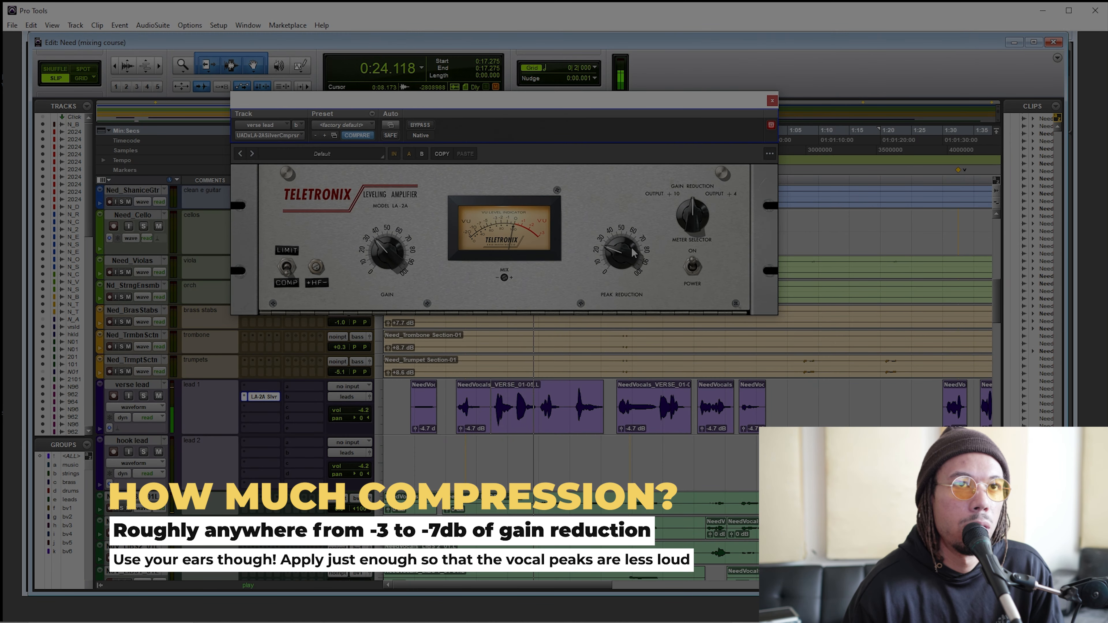
pyautogui.moveTo(631, 247); pyautogui.dragTo(632, 235)
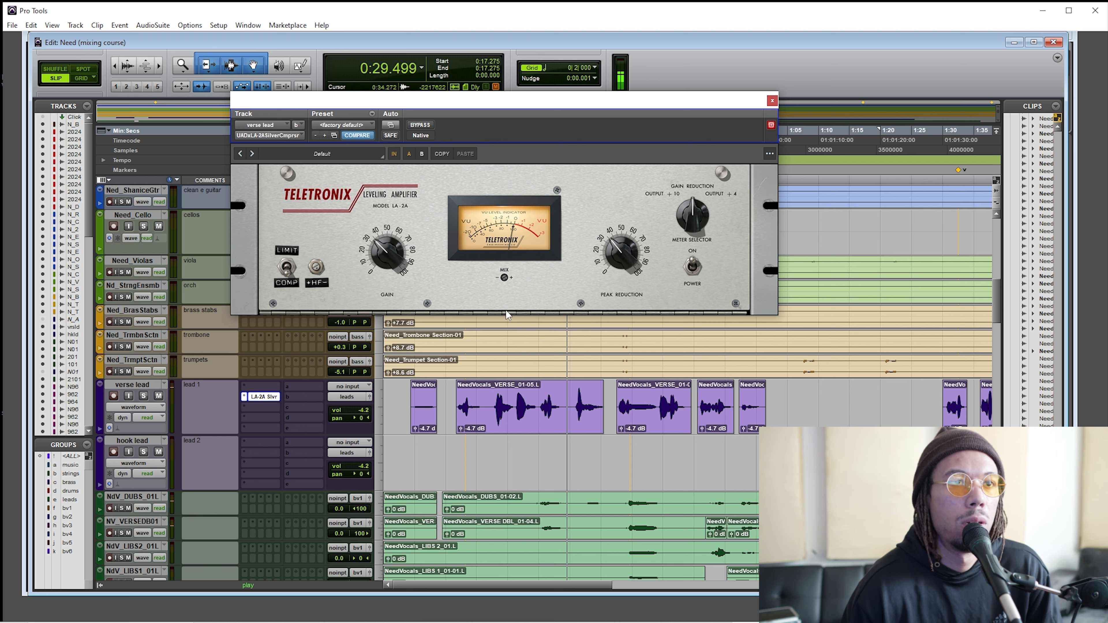
# Replay the verse from about 0:17 with the LA-2A active and bypassed to compare the compression, ending with it bypassed
pyautogui.press('space')
pyautogui.press('space')
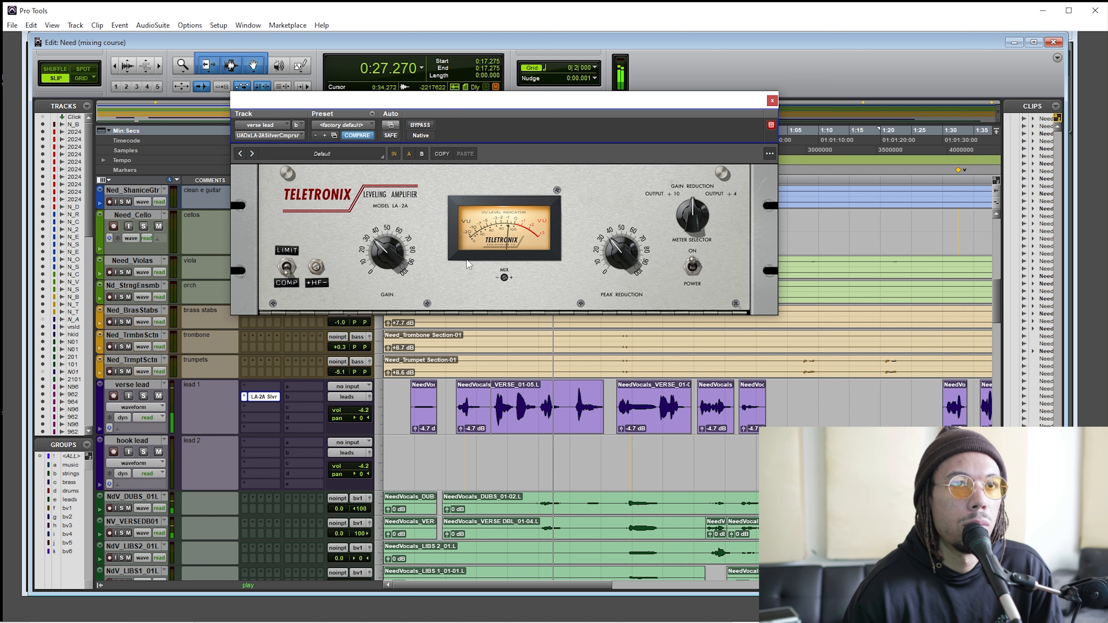
pyautogui.press('space')
pyautogui.click(420, 126)
pyautogui.press('space')
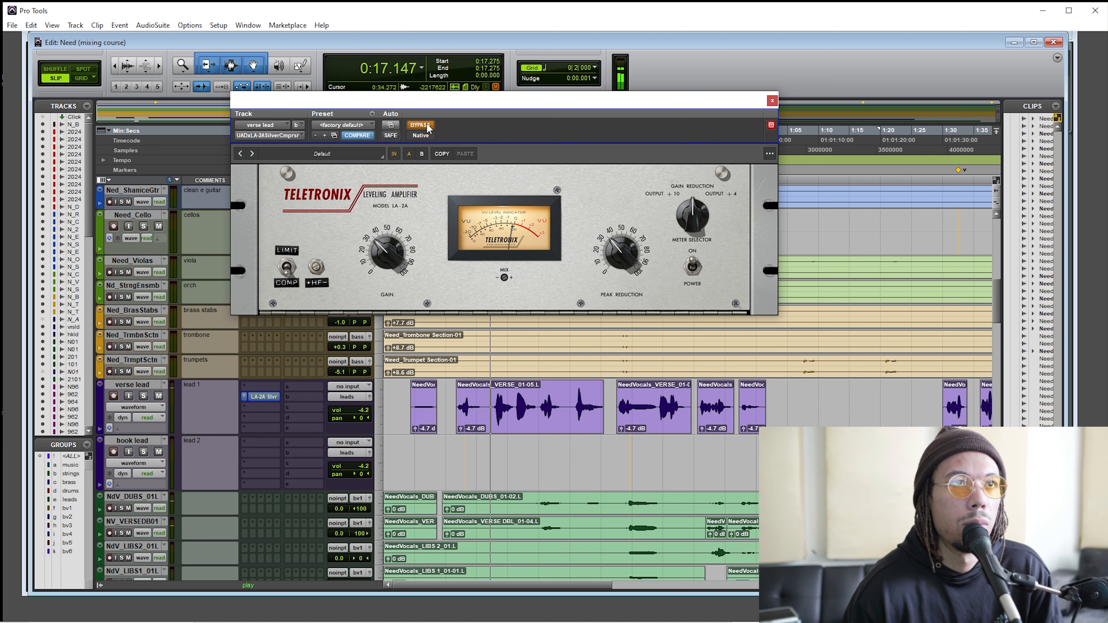
pyautogui.press('space')
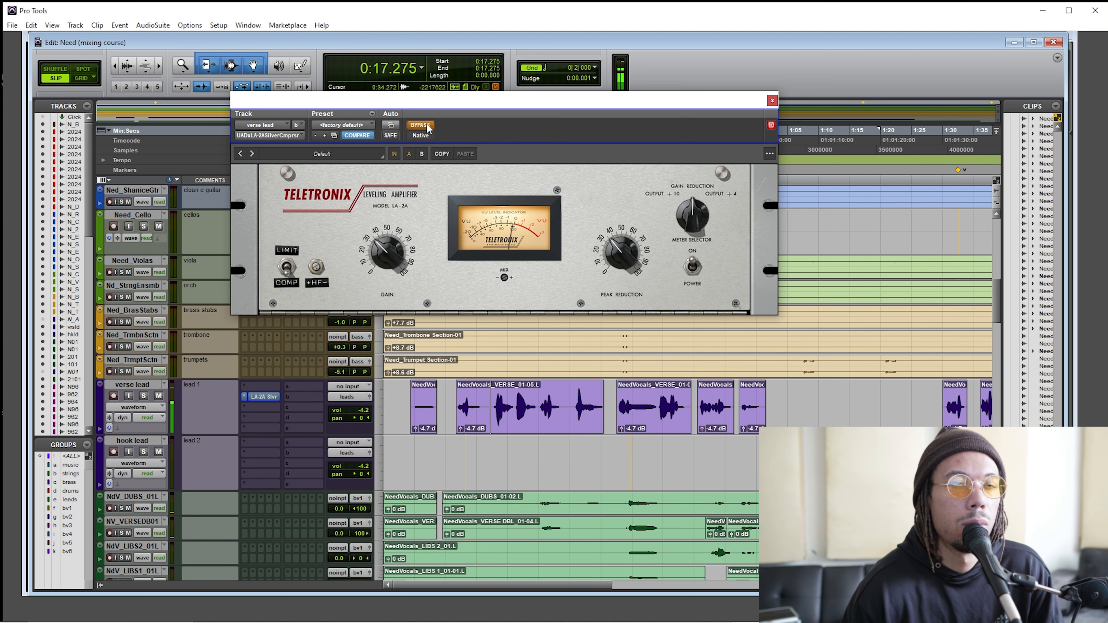
pyautogui.click(420, 125)
pyautogui.press('space')
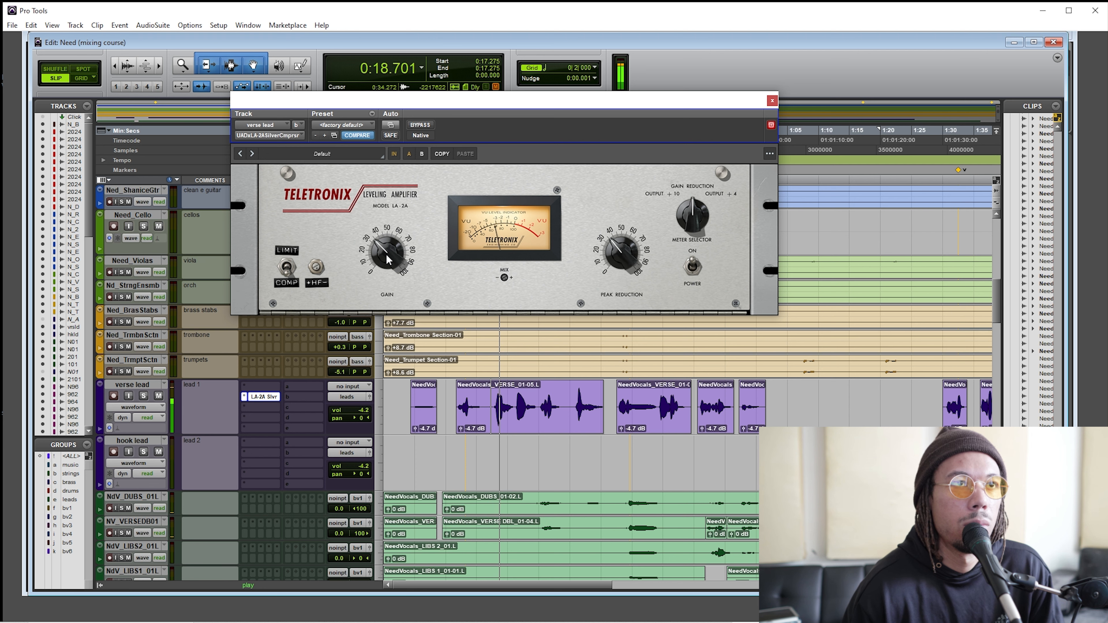
pyautogui.press('space')
pyautogui.click(423, 128)
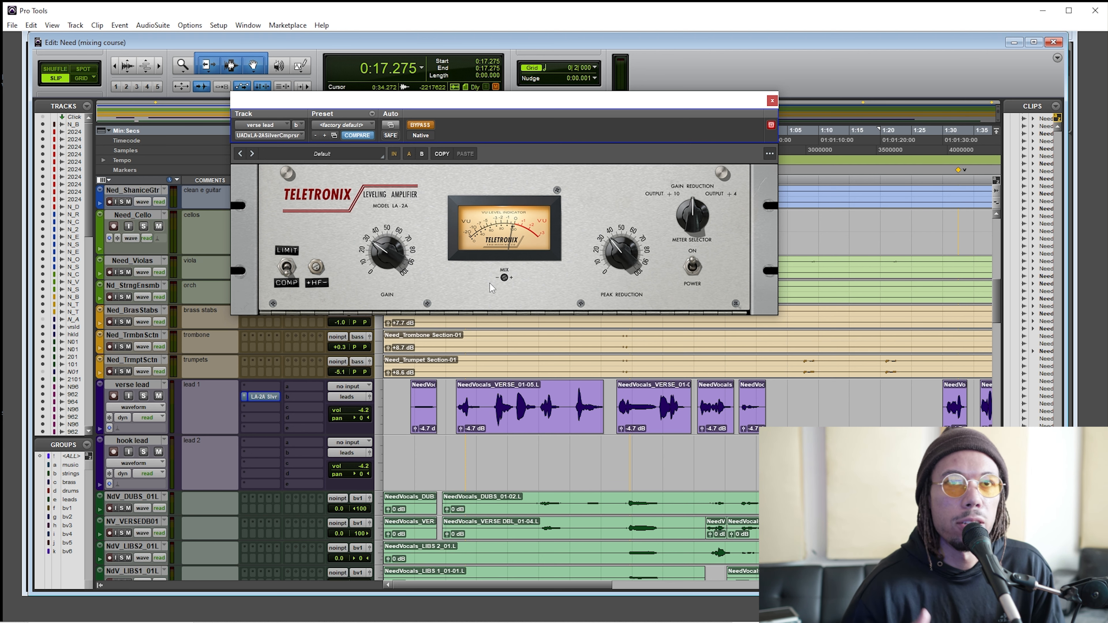
# Play the verse from about 0:17.5 with the LA-2A bypassed and active, leaving the compressor active
pyautogui.click(485, 400)
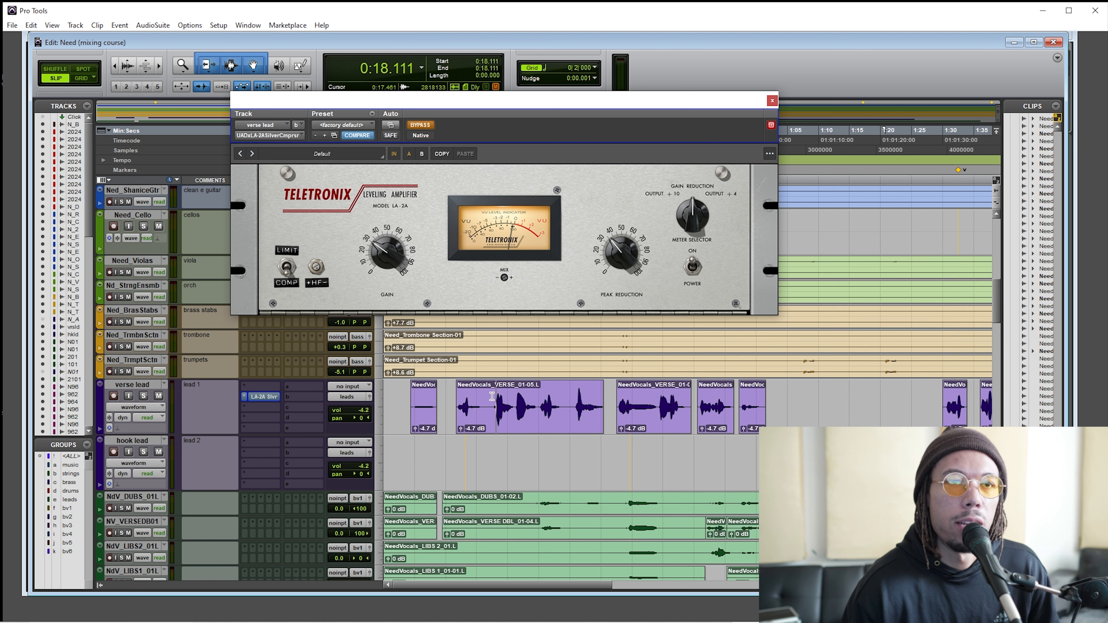
pyautogui.click(492, 396)
pyautogui.press('space')
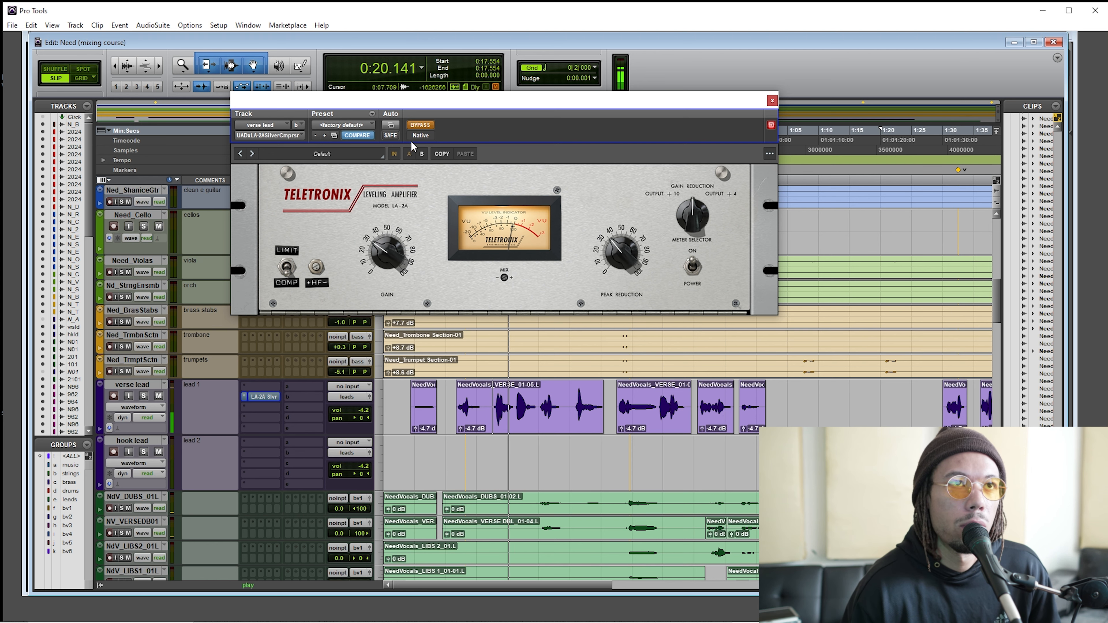
pyautogui.press('space')
pyautogui.click(420, 125)
pyautogui.press('space')
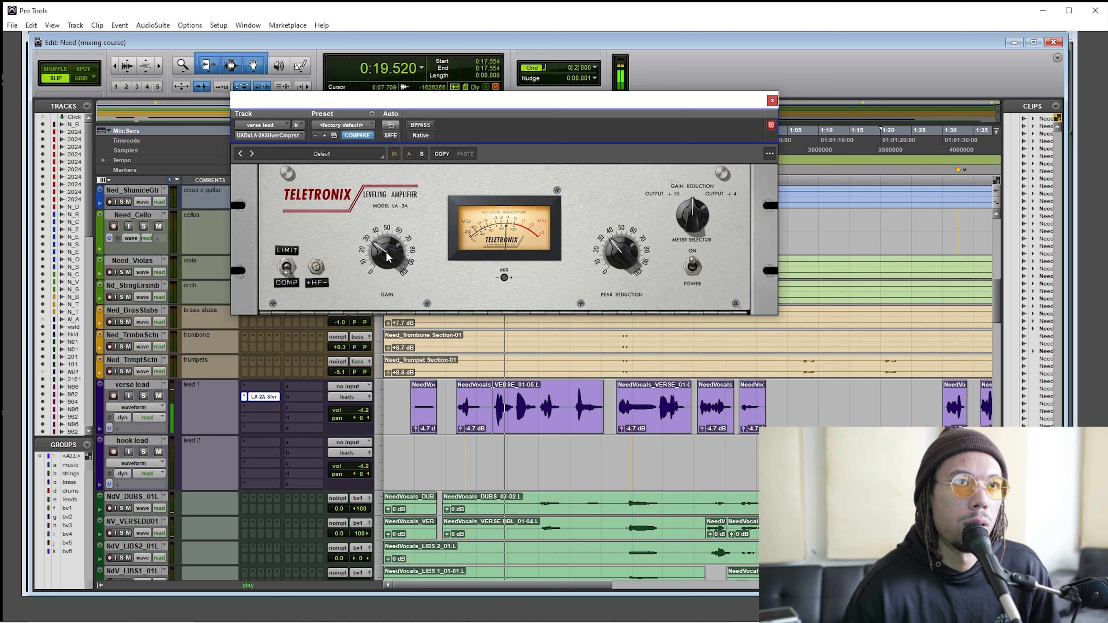
pyautogui.press('space')
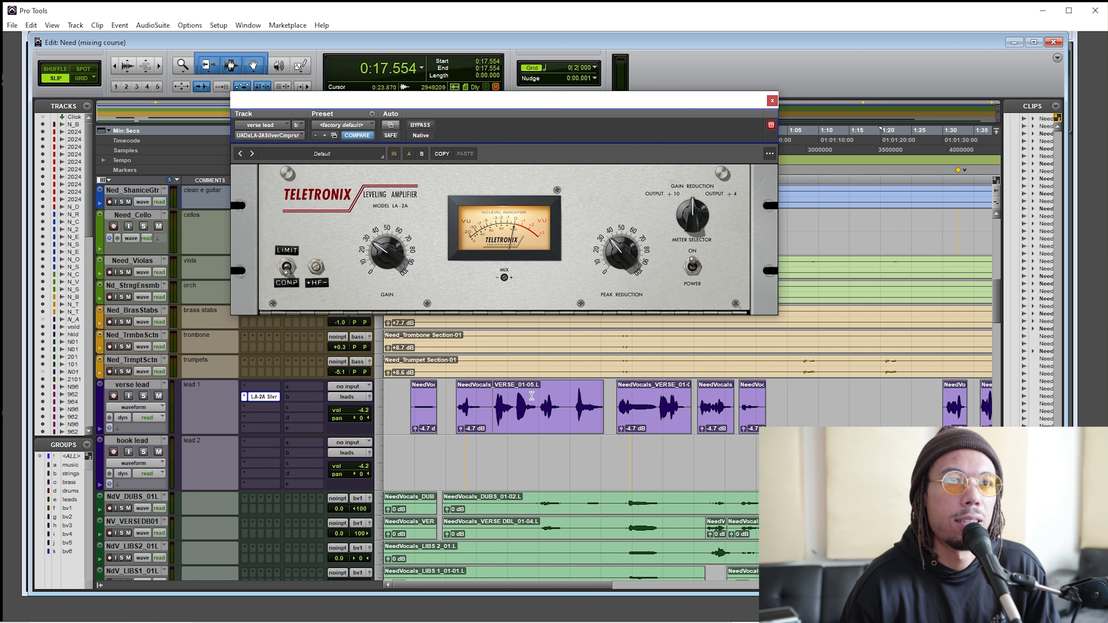
# Listen to the verse lead from about 0:44 with the LA-2A active, and close the compressor window
pyautogui.click(572, 399)
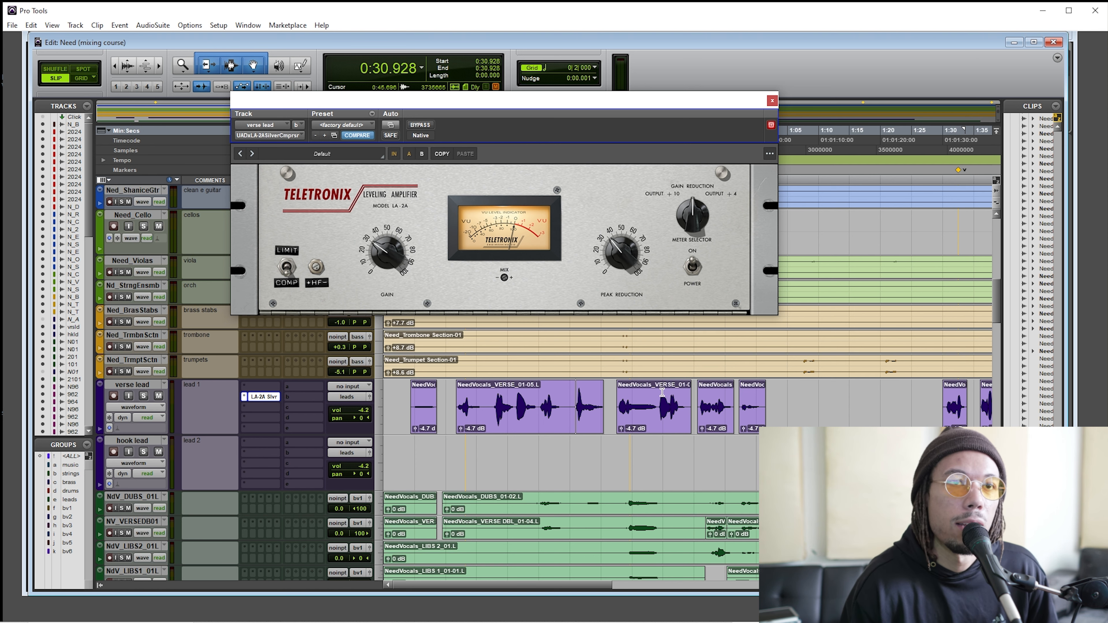
pyautogui.click(641, 398)
pyautogui.click(657, 402)
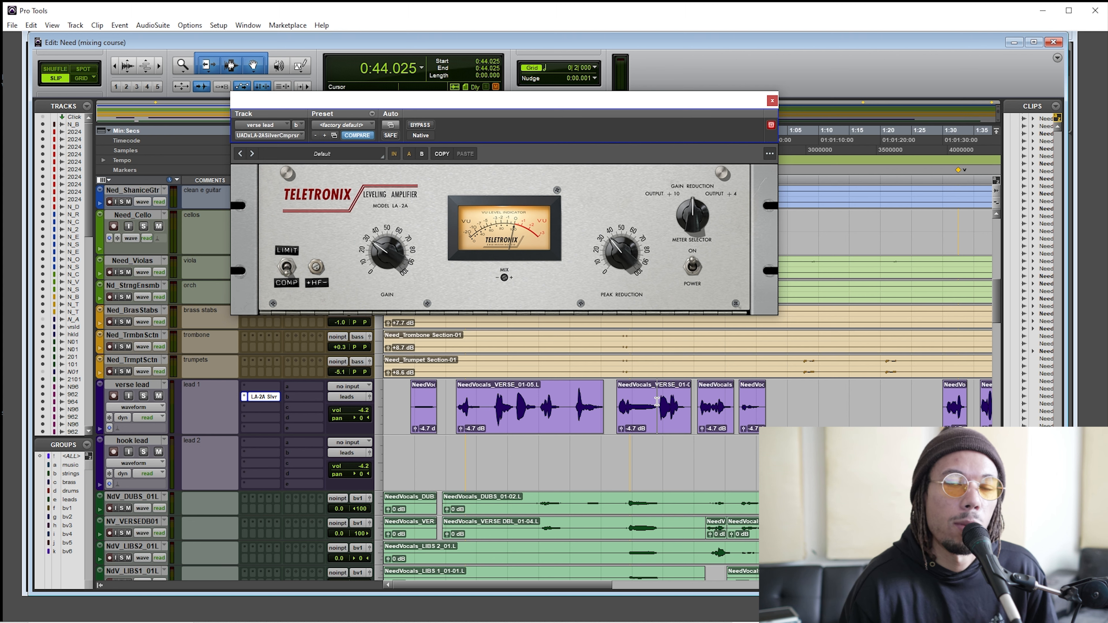
pyautogui.press('space')
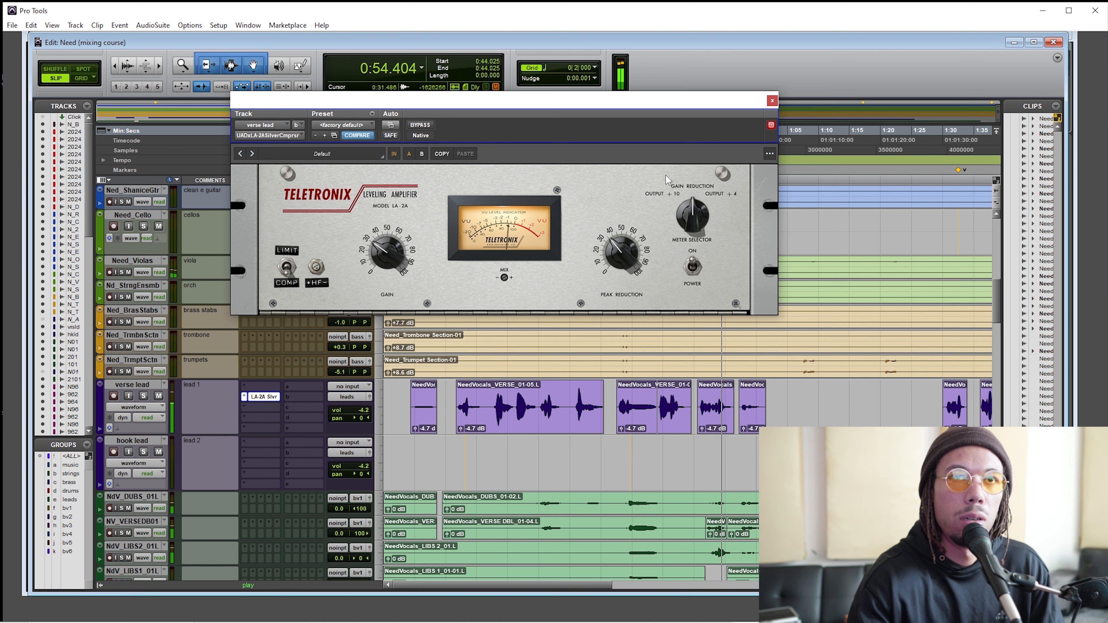
pyautogui.press('space')
pyautogui.click(772, 100)
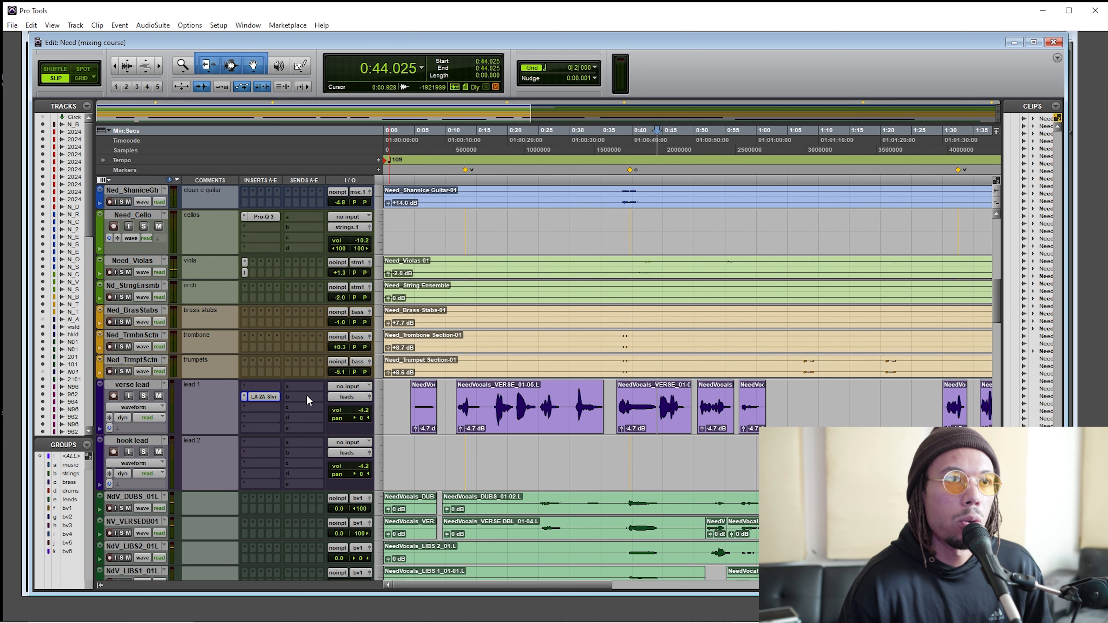
# Copy the verse lead's LA-2A Silver compressor to the hook lead's second insert slot
pyautogui.click(202, 450)
pyautogui.moveTo(433, 446); pyautogui.dragTo(534, 458)
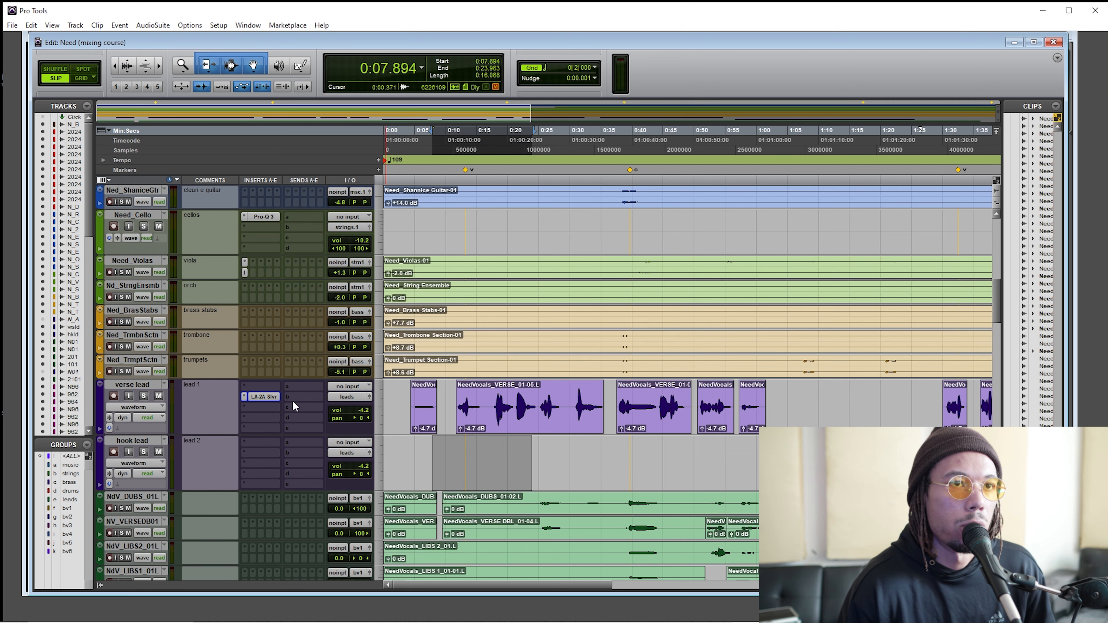
pyautogui.moveTo(268, 462); pyautogui.dragTo(267, 463)
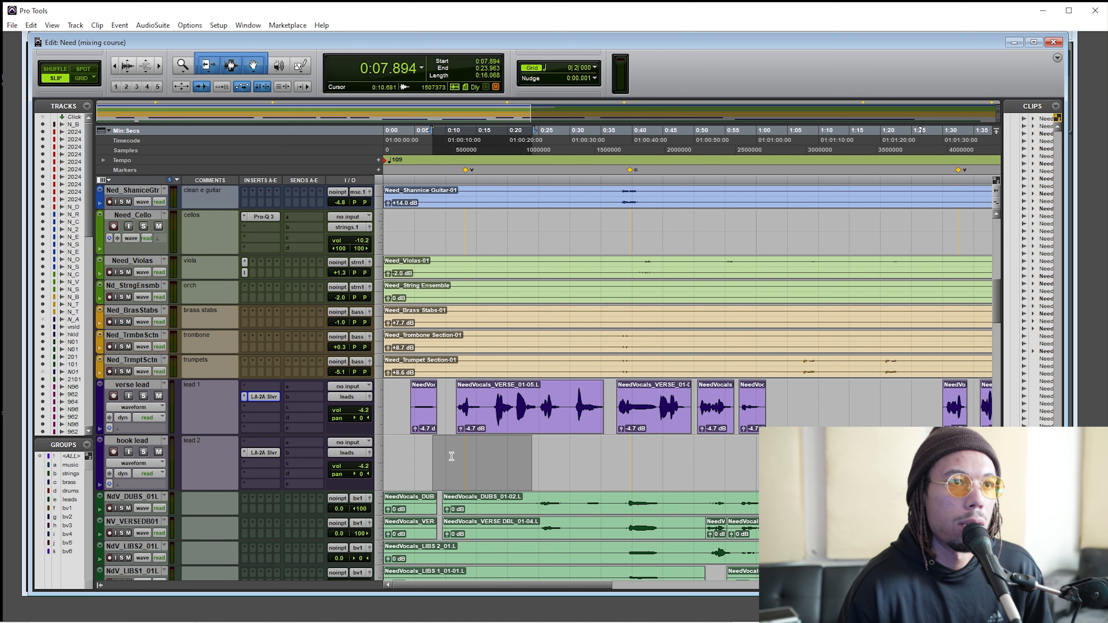
pyautogui.click(492, 427)
pyautogui.scroll(-3, 492, 427)
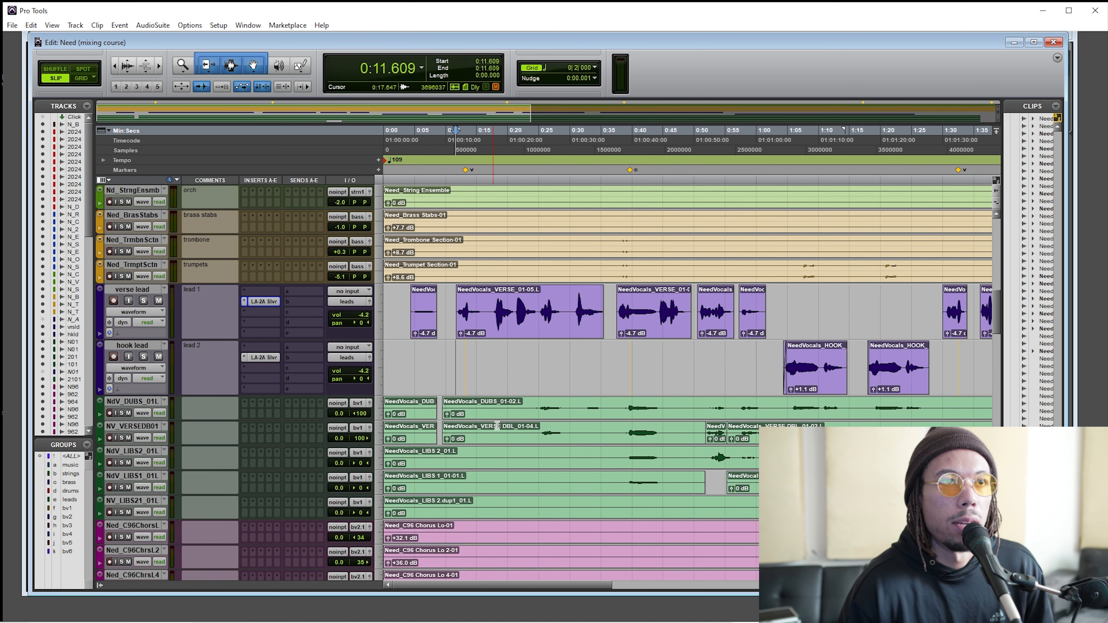
pyautogui.scroll(-5, 523, 388)
pyautogui.moveTo(995, 330); pyautogui.dragTo(994, 344)
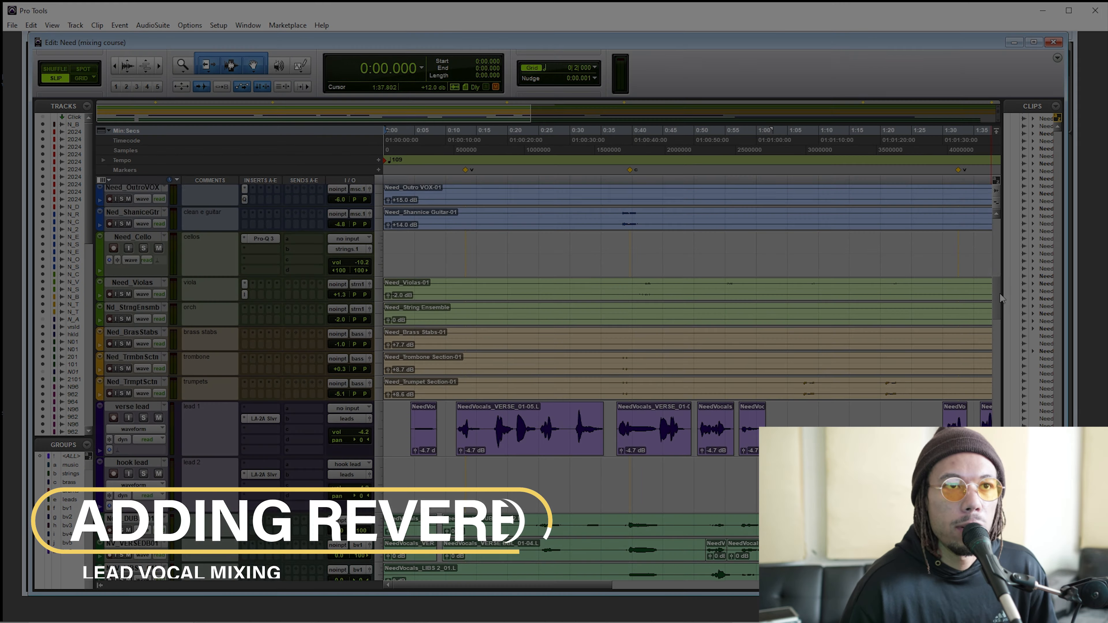
# Load the stereo ValhallaVintageVerb reverb in the hall1 track's first insert slot and close its window
pyautogui.moveTo(1000, 298); pyautogui.dragTo(1003, 310)
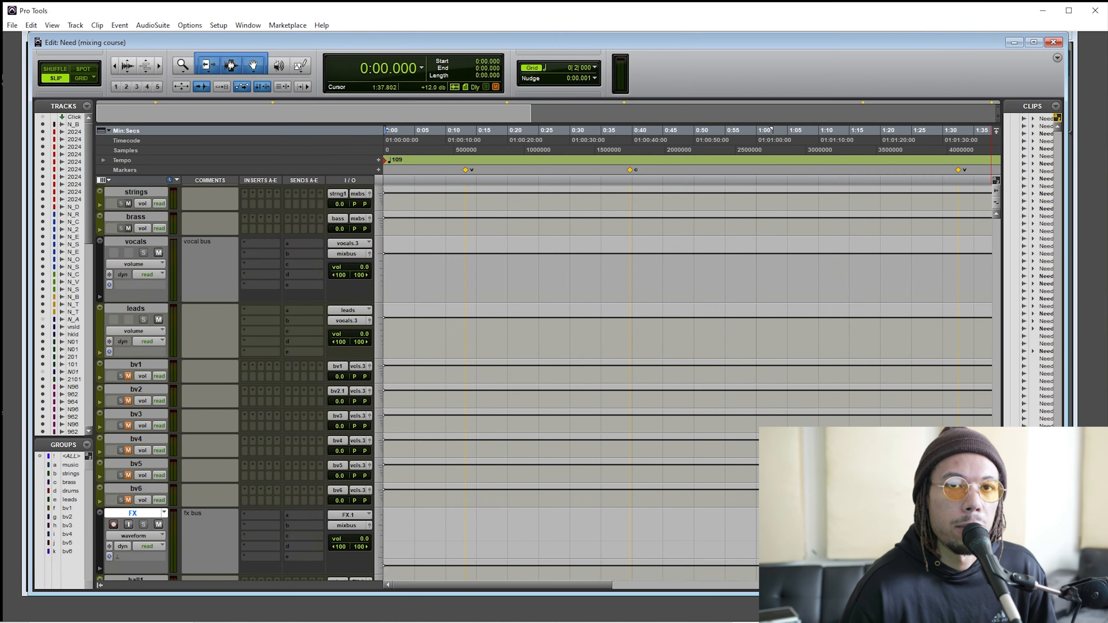
pyautogui.scroll(-7, 543, 383)
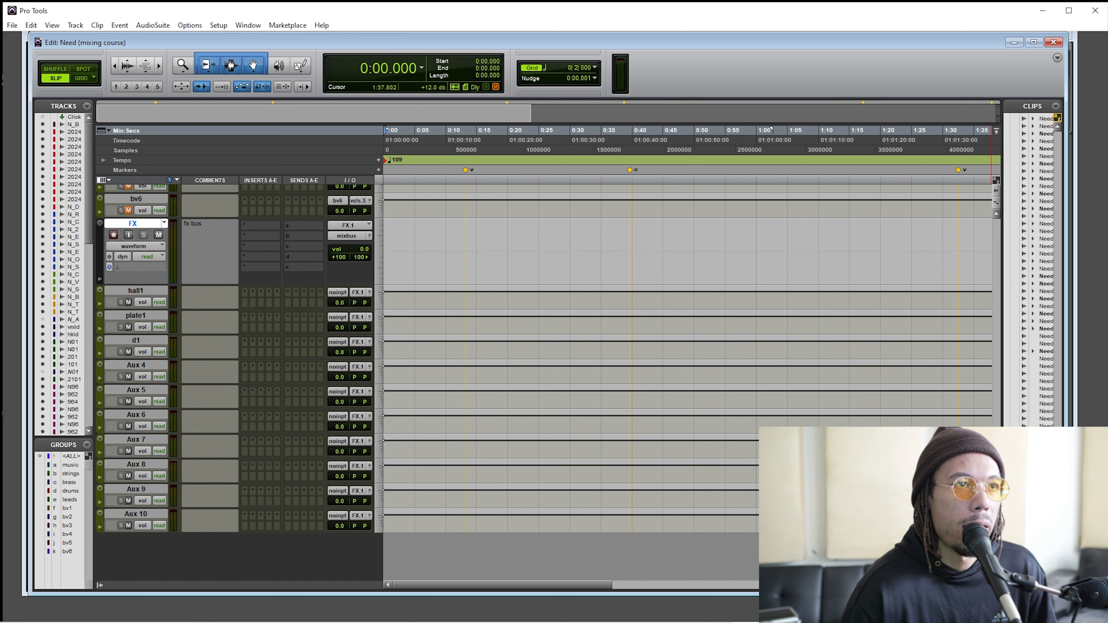
pyautogui.click(123, 290)
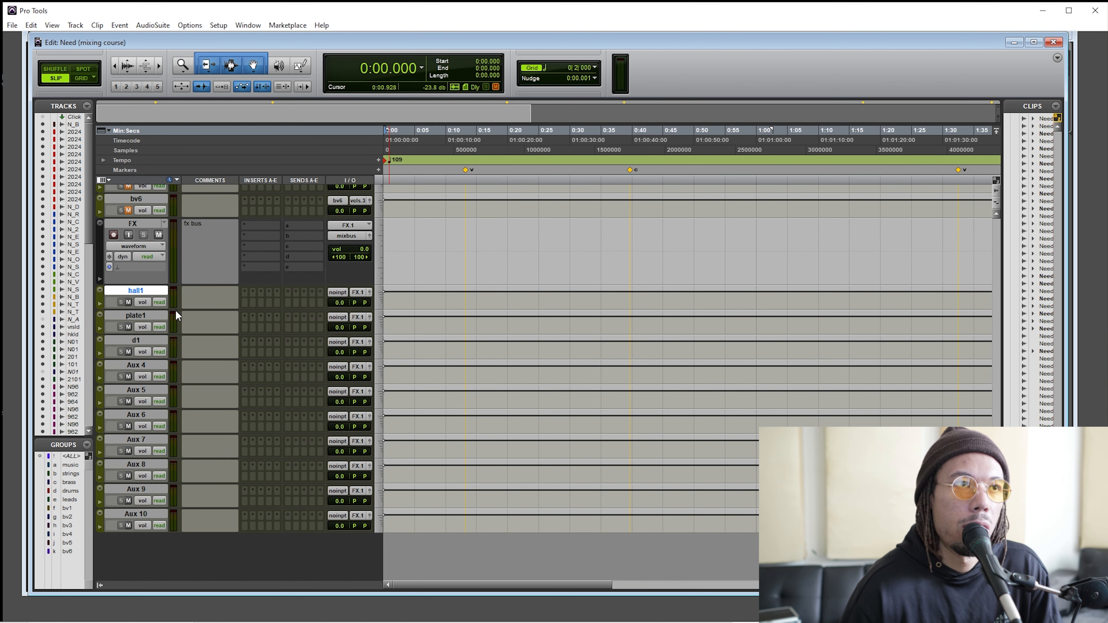
pyautogui.click(245, 293)
pyautogui.moveTo(317, 325)
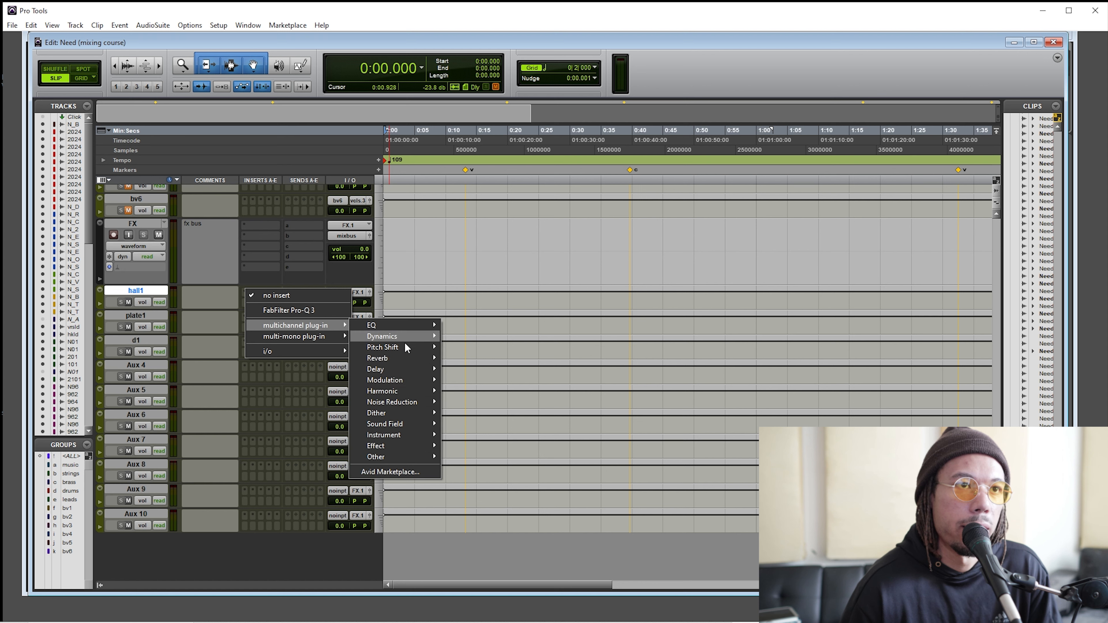
pyautogui.moveTo(418, 357)
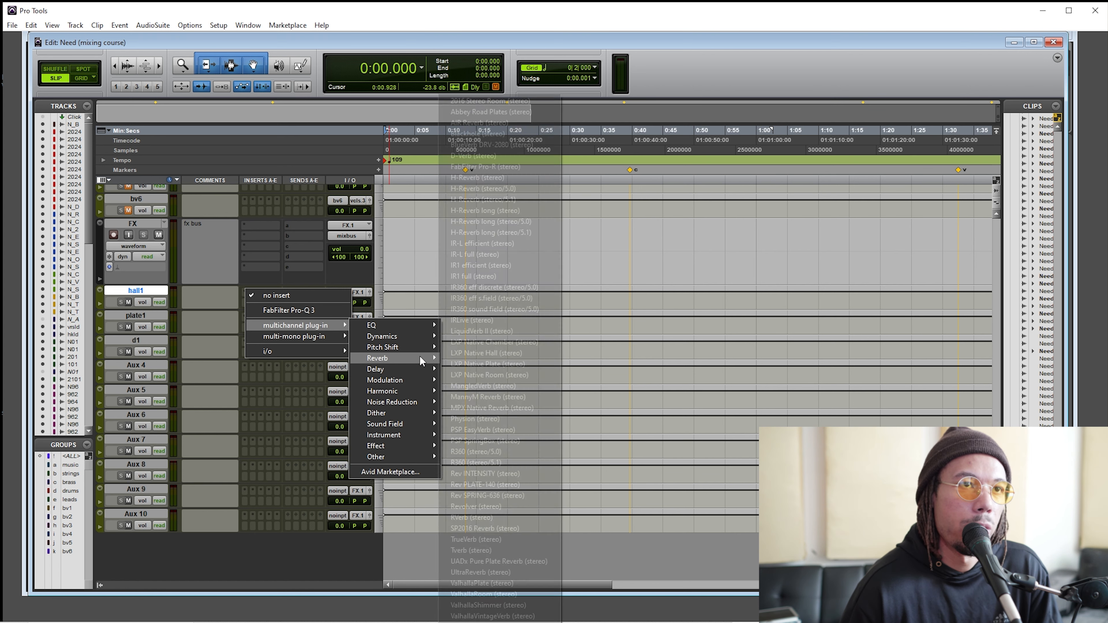
pyautogui.press('v')
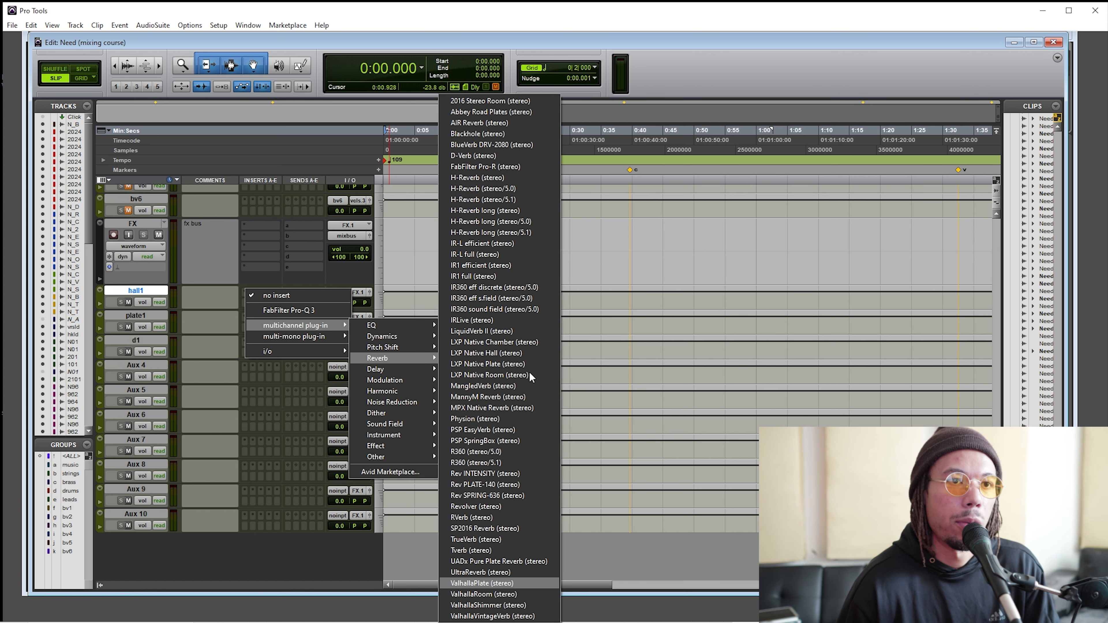
pyautogui.press('Down')
pyautogui.press('Down')
pyautogui.press('Down')
pyautogui.press('Return')
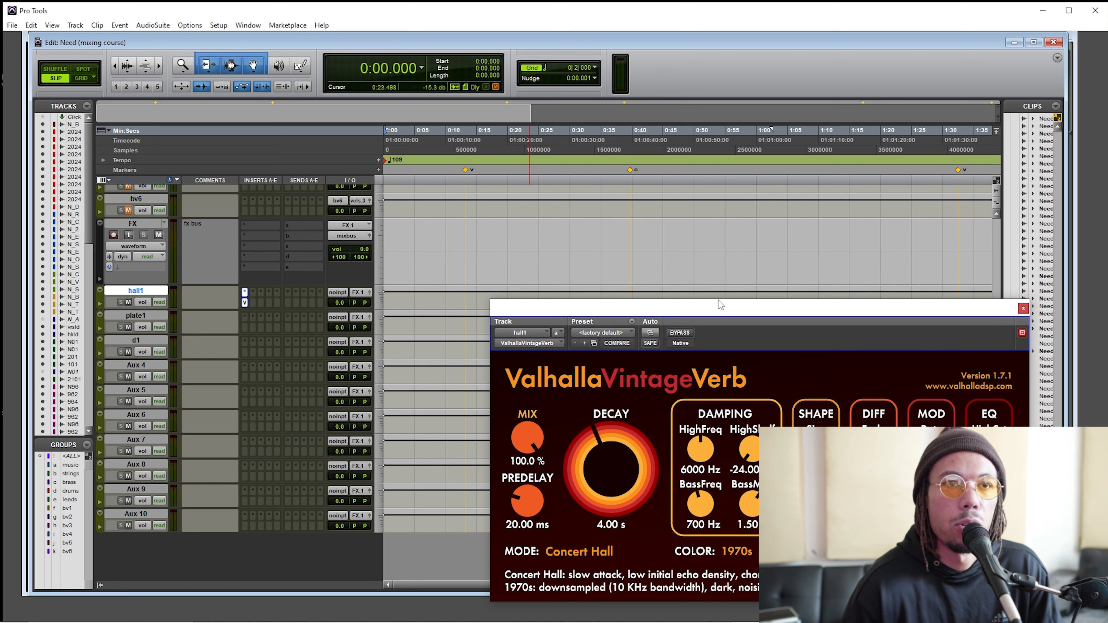
pyautogui.moveTo(718, 308); pyautogui.dragTo(669, 303)
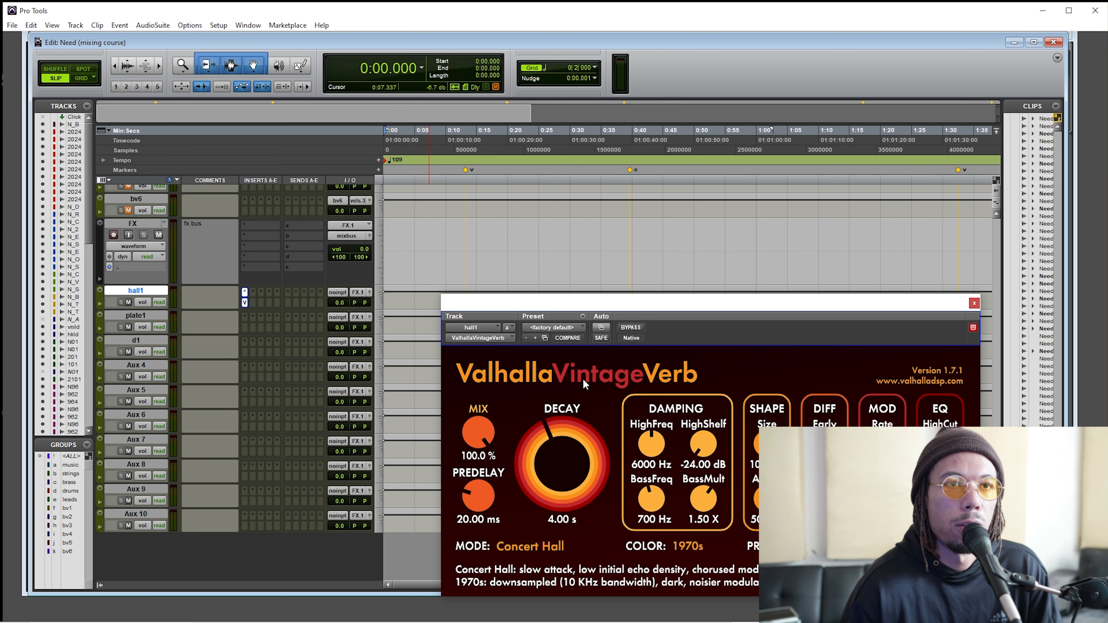
pyautogui.hotkey('ctrl', 'w')
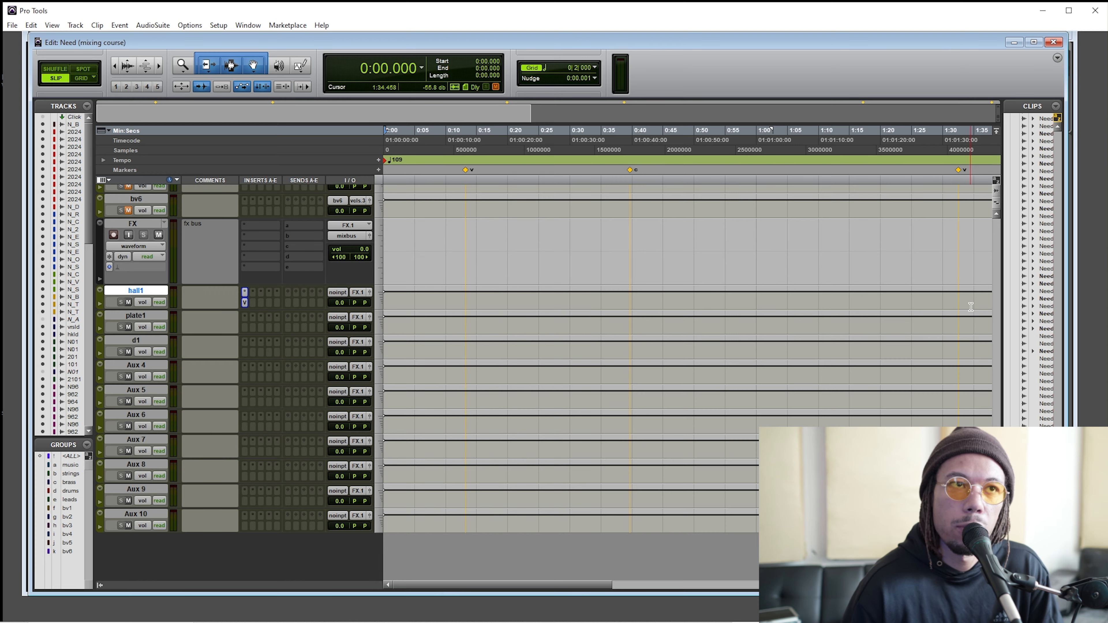
# Select the verse lead passage from about 0:17 to 0:30 and route the track's send A to the hall1 track
pyautogui.scroll(7, 571, 413)
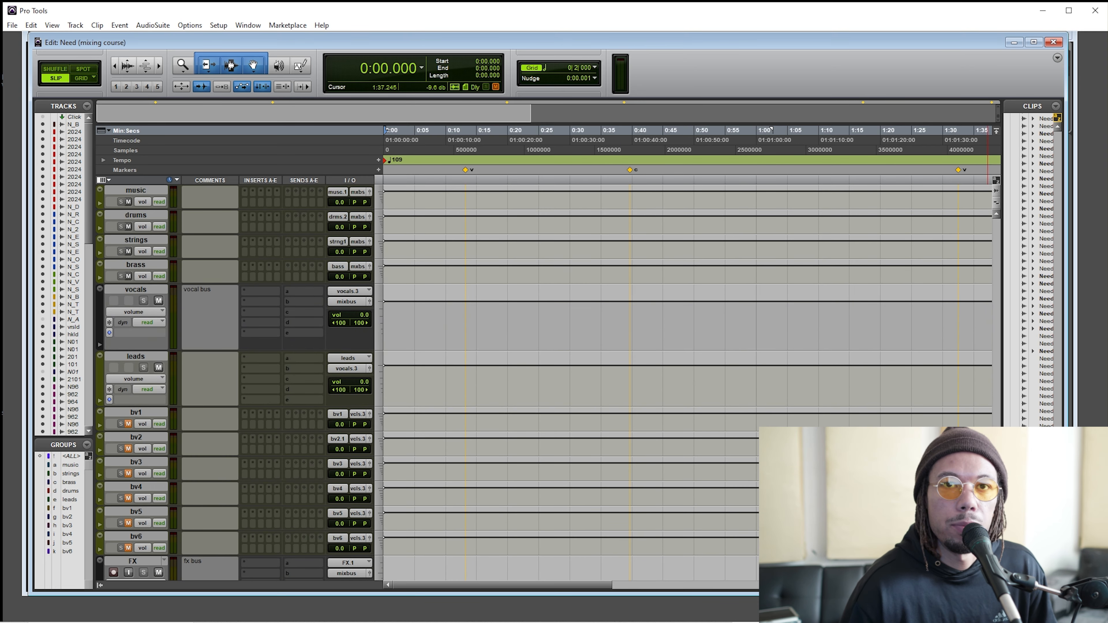
pyautogui.moveTo(996, 477); pyautogui.dragTo(997, 315)
pyautogui.moveTo(492, 431); pyautogui.dragTo(572, 432)
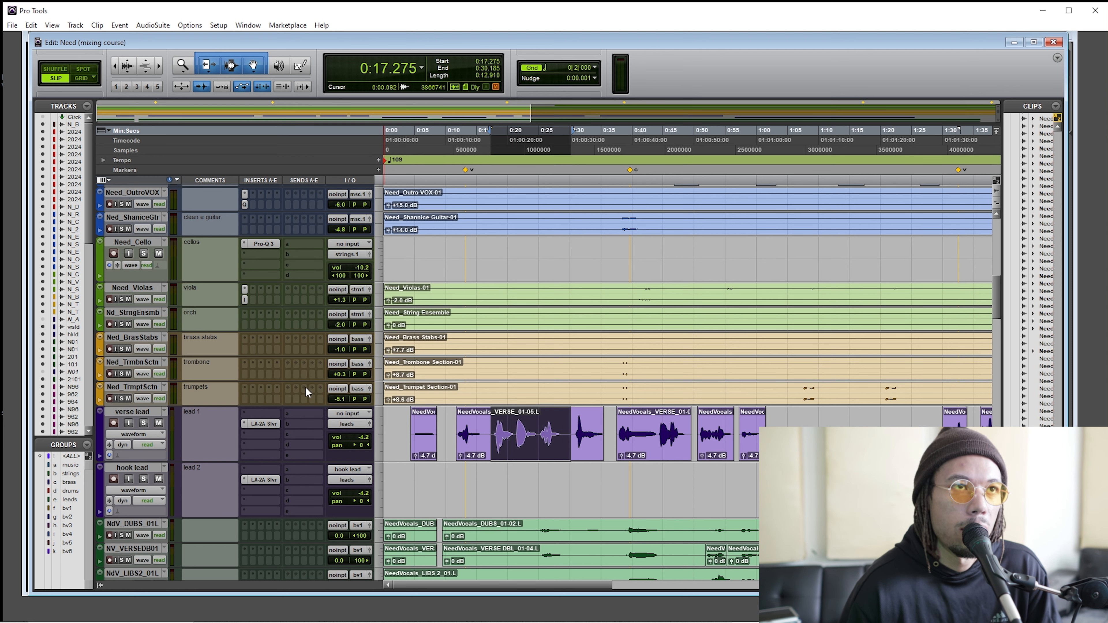
pyautogui.click(297, 414)
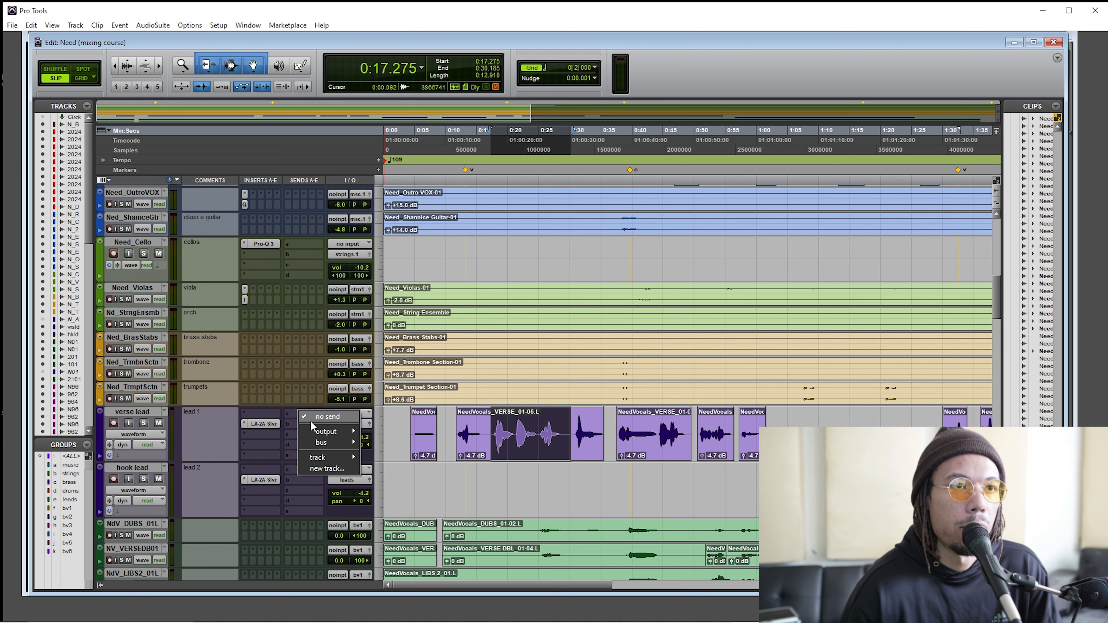
pyautogui.moveTo(327, 459)
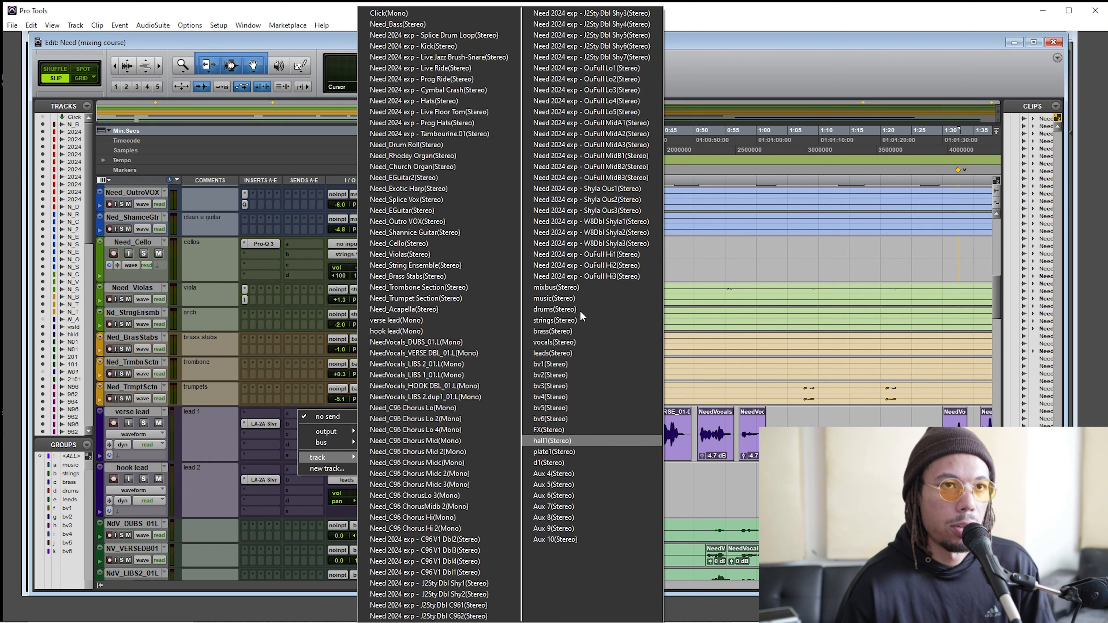
pyautogui.press('Return')
pyautogui.scroll(-2, 984, 273)
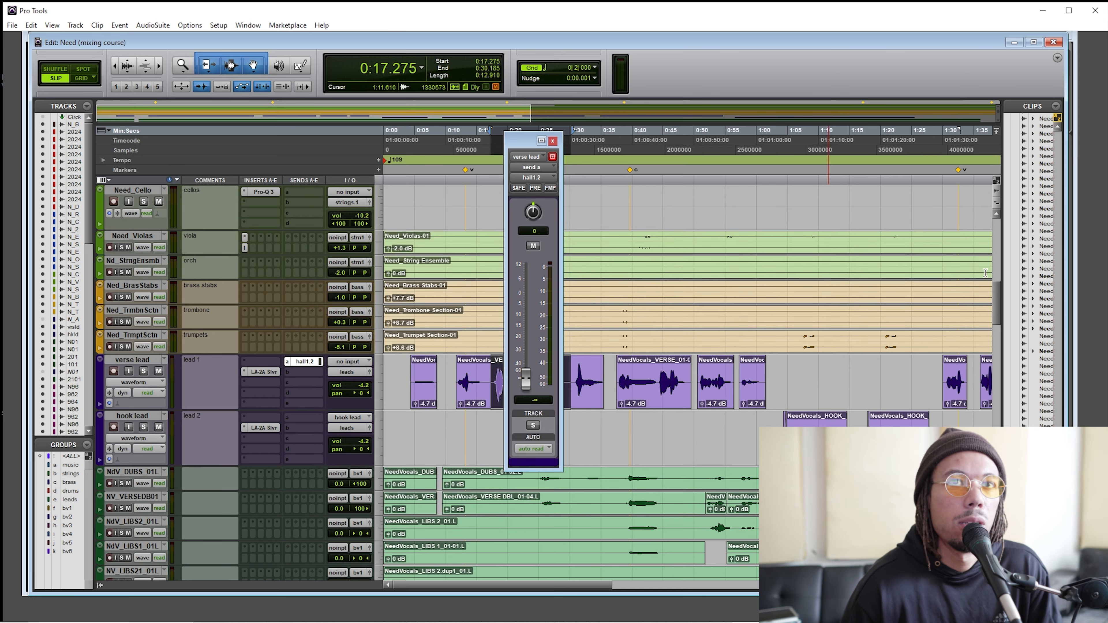
pyautogui.moveTo(998, 289); pyautogui.dragTo(990, 431)
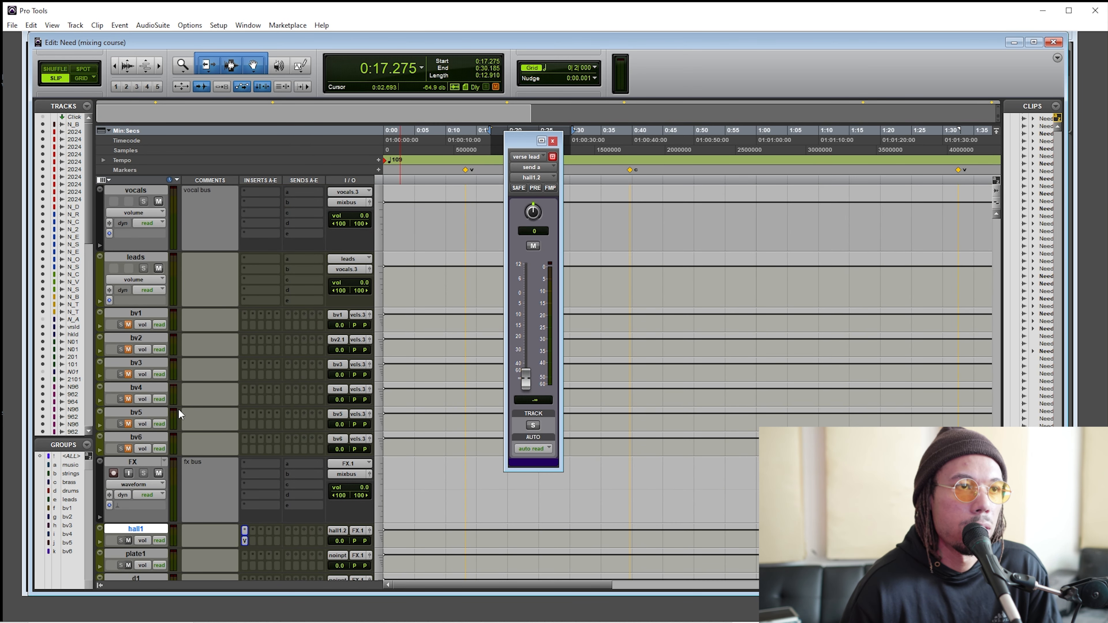
pyautogui.scroll(-8, 157, 417)
pyautogui.scroll(-10, 998, 406)
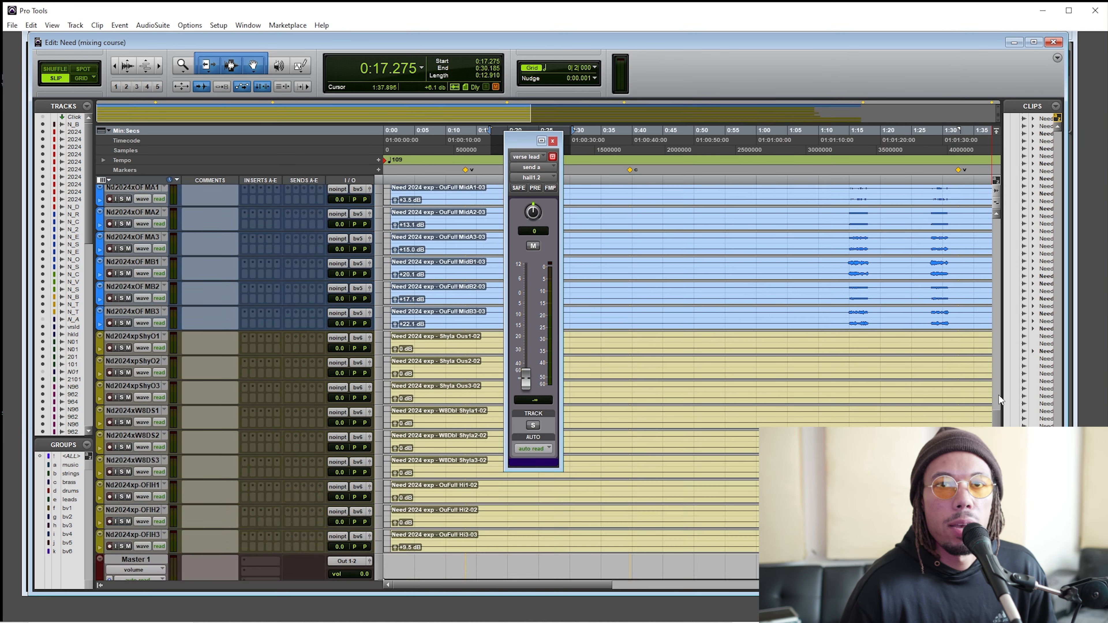
pyautogui.moveTo(998, 395); pyautogui.dragTo(1001, 290)
# Raise the verse lead's hall1 send level to -3.4 dB while playing the verse from about 0:17.4
pyautogui.moveTo(523, 132); pyautogui.dragTo(633, 144)
pyautogui.moveTo(490, 430); pyautogui.dragTo(566, 425)
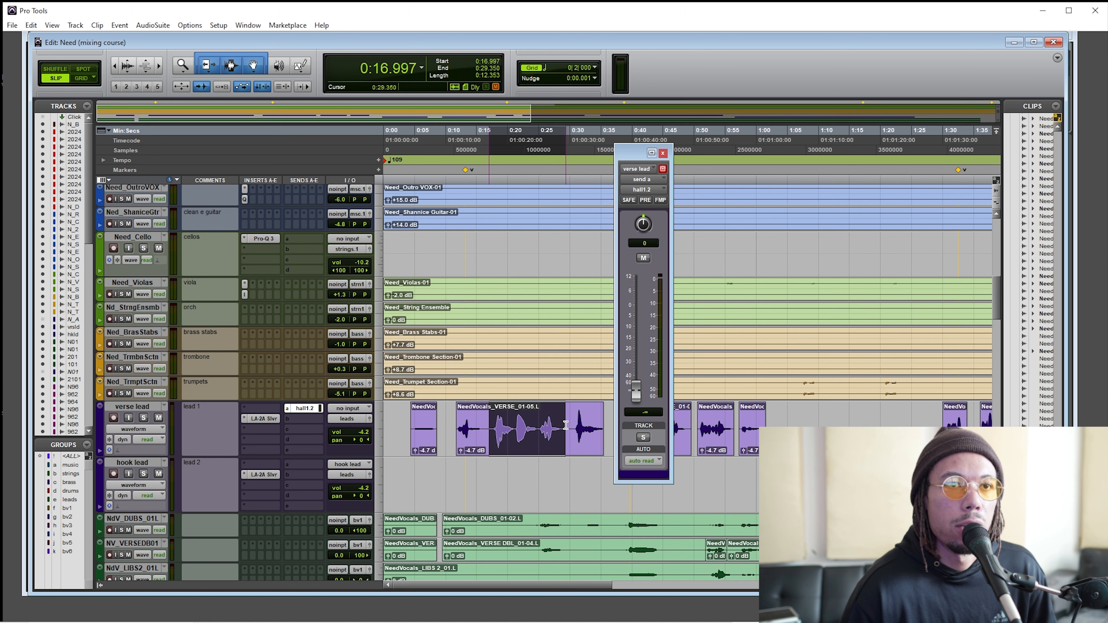
pyautogui.click(499, 426)
pyautogui.moveTo(489, 426); pyautogui.dragTo(549, 425)
pyautogui.click(489, 416)
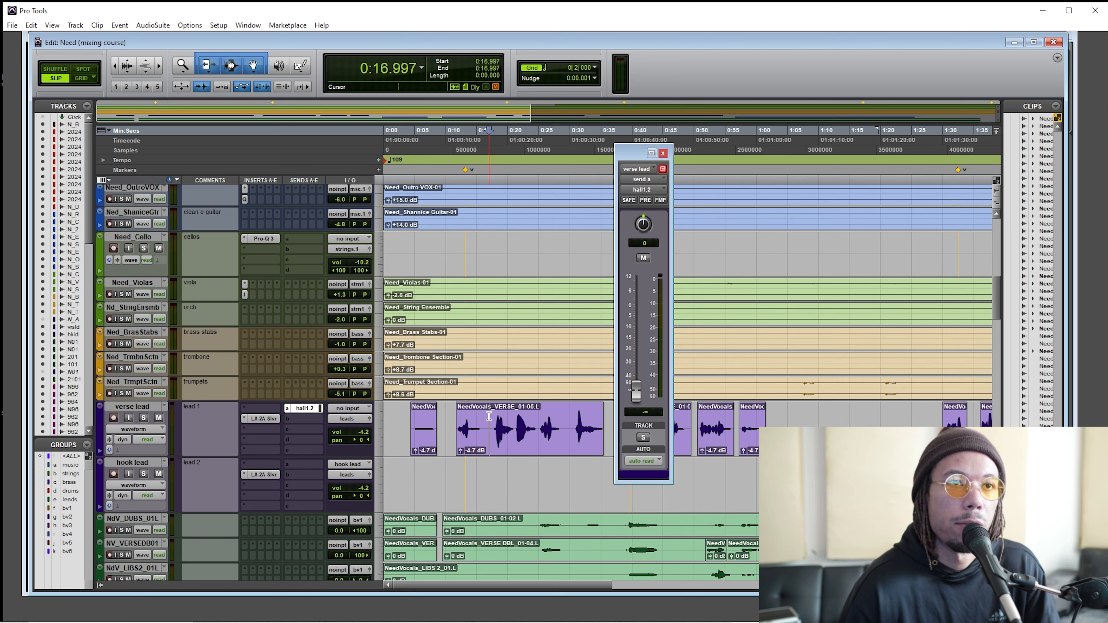
pyautogui.scroll(-2, 567, 393)
pyautogui.press('space')
pyautogui.moveTo(635, 390); pyautogui.dragTo(637, 347)
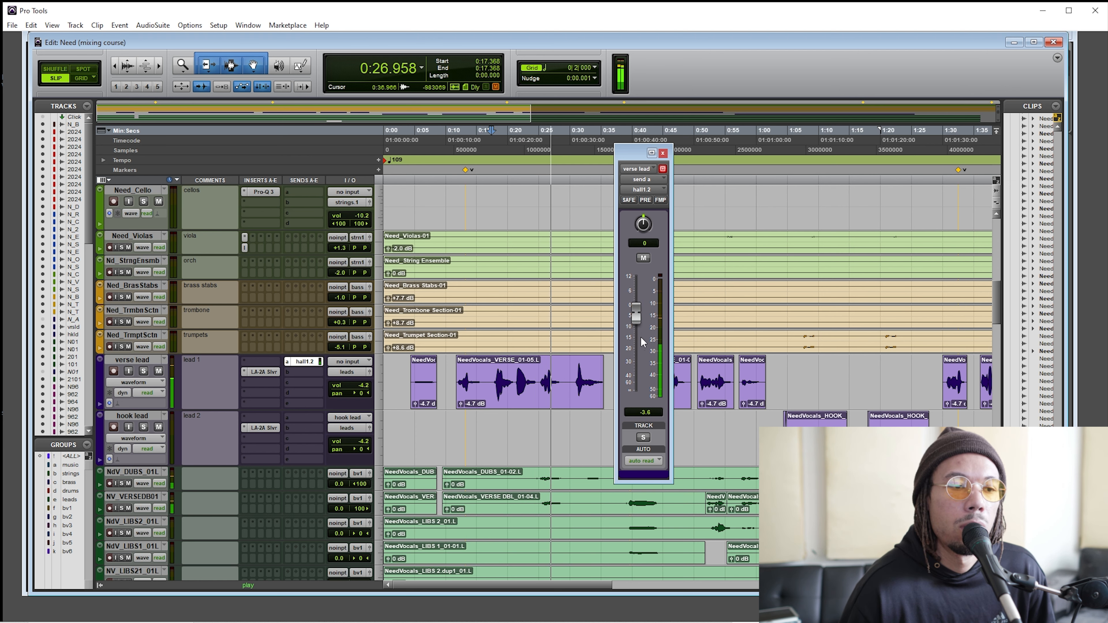
pyautogui.press('space')
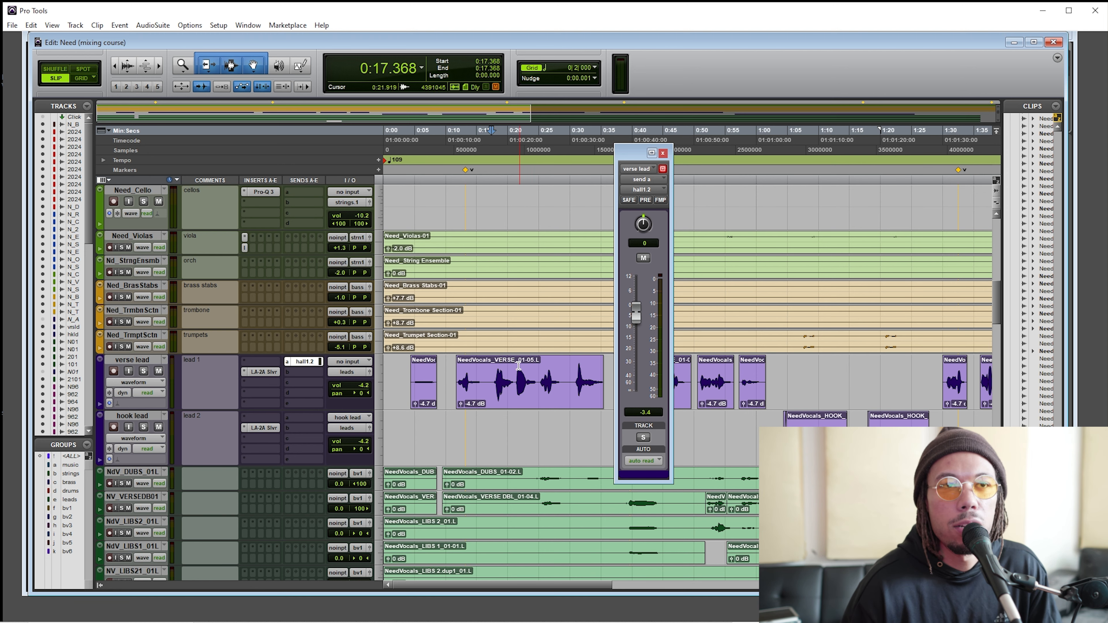
# Lower the verse lead's hall1 send level to -5.4 dB while playing the verse from about 0:17.6, and close the send window
pyautogui.doubleClick(522, 375)
pyautogui.click(496, 375)
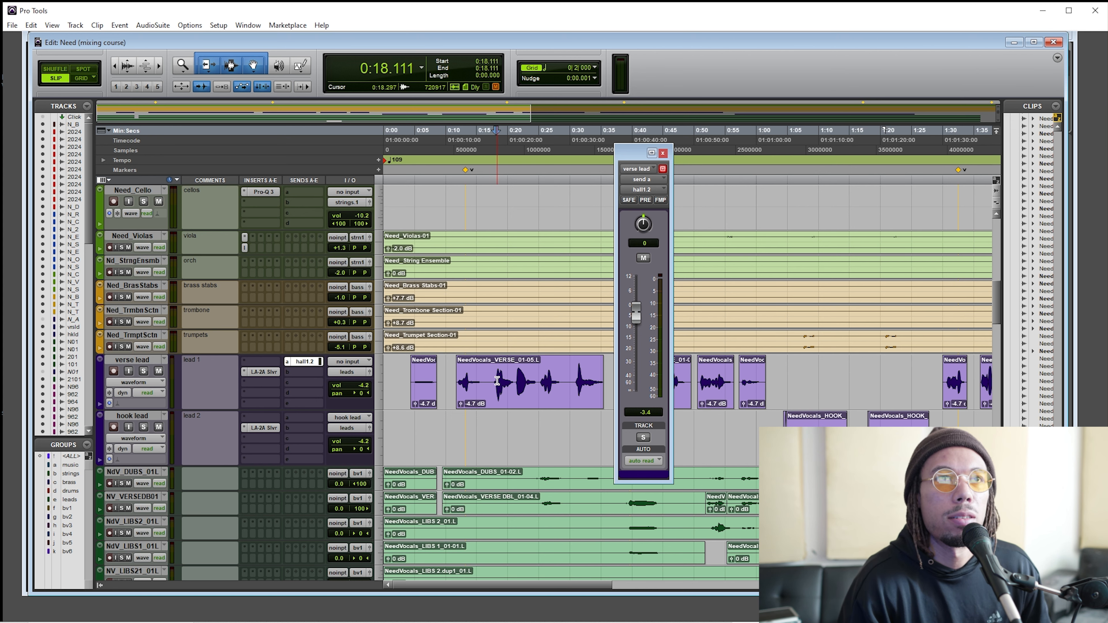
pyautogui.doubleClick(494, 374)
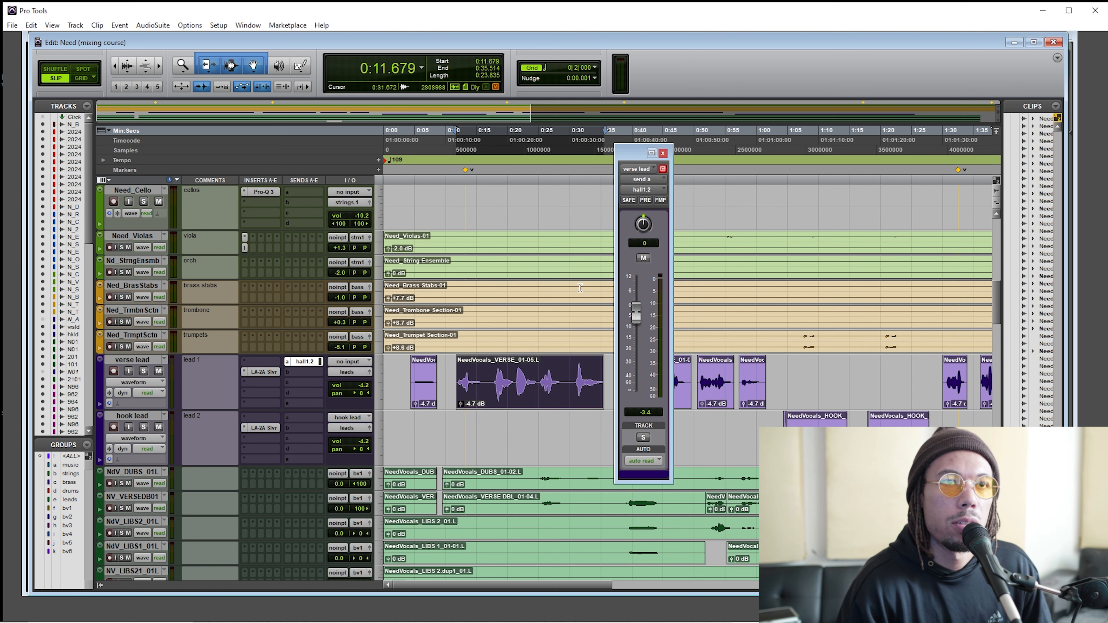
pyautogui.click(493, 373)
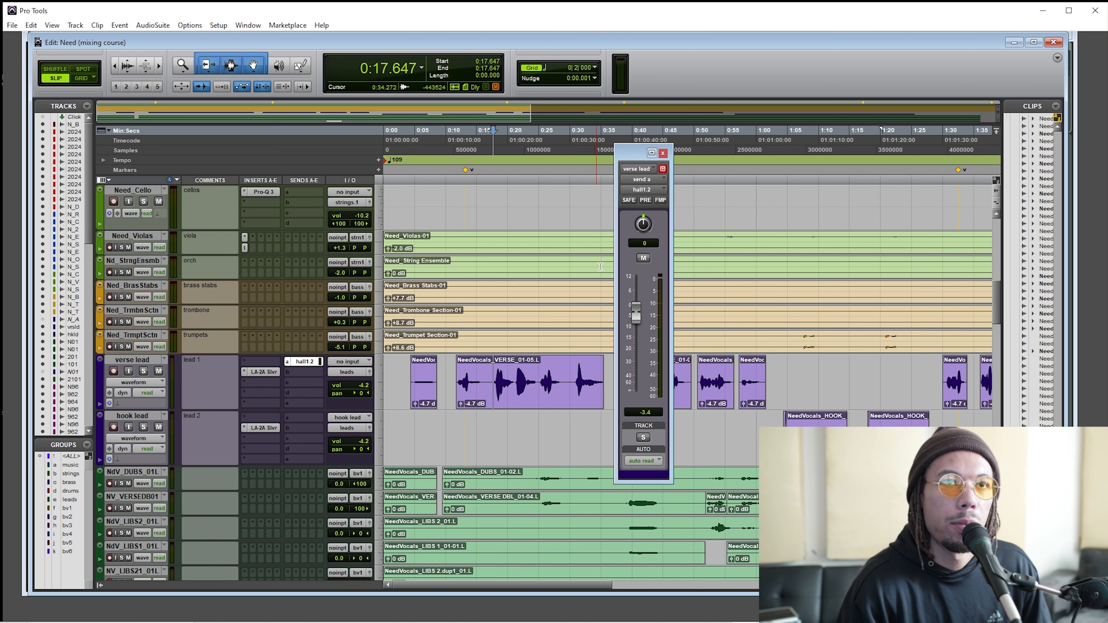
pyautogui.click(643, 259)
pyautogui.press('space')
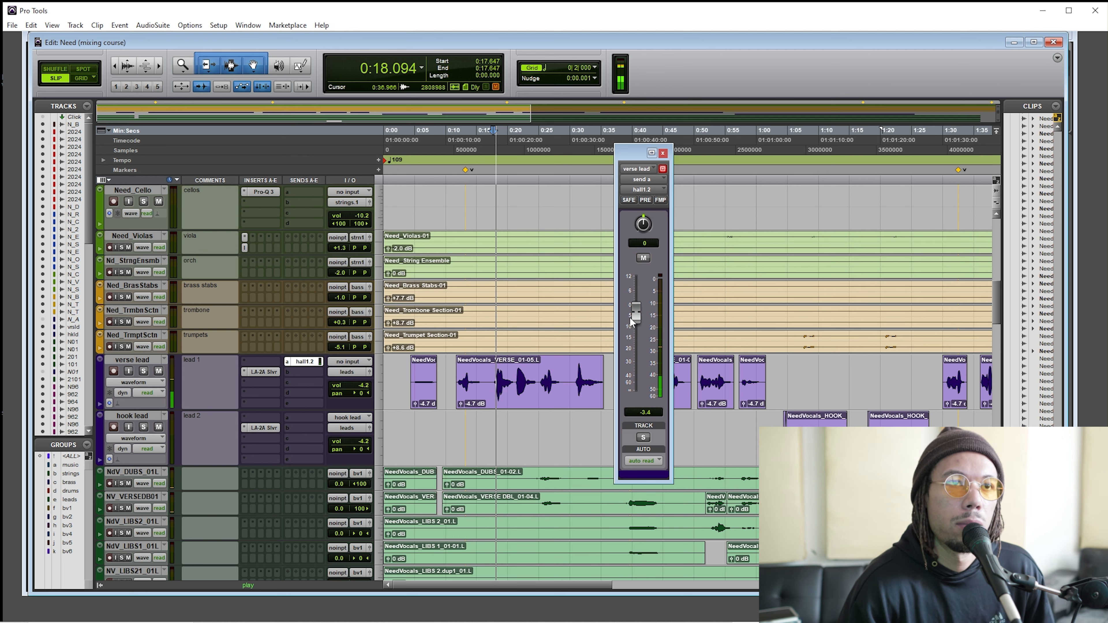
pyautogui.moveTo(638, 321)
pyautogui.mouseDown()
pyautogui.moveTo(641, 356)
pyautogui.moveTo(641, 326)
pyautogui.mouseUp()
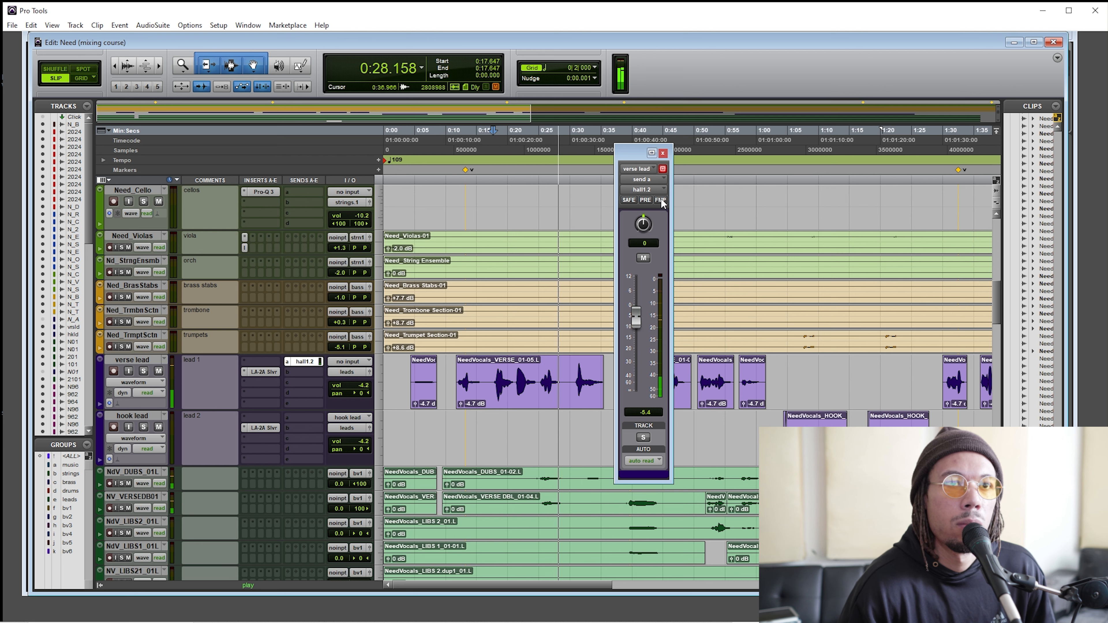
pyautogui.press('space')
pyautogui.click(662, 153)
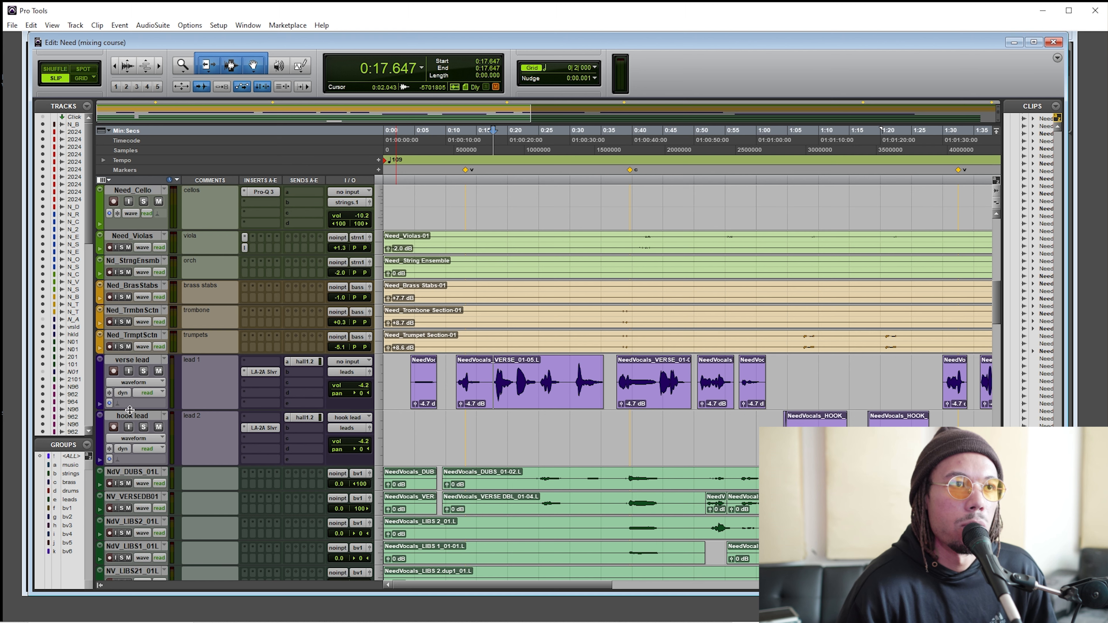
# Play the second verse from about 2:03, raise the verse lead's hall1 send level to -2.6 dB and copy the send to the hook lead
pyautogui.moveTo(526, 426); pyautogui.dragTo(685, 422)
pyautogui.click(743, 422)
pyautogui.hscroll(2, 791, 420)
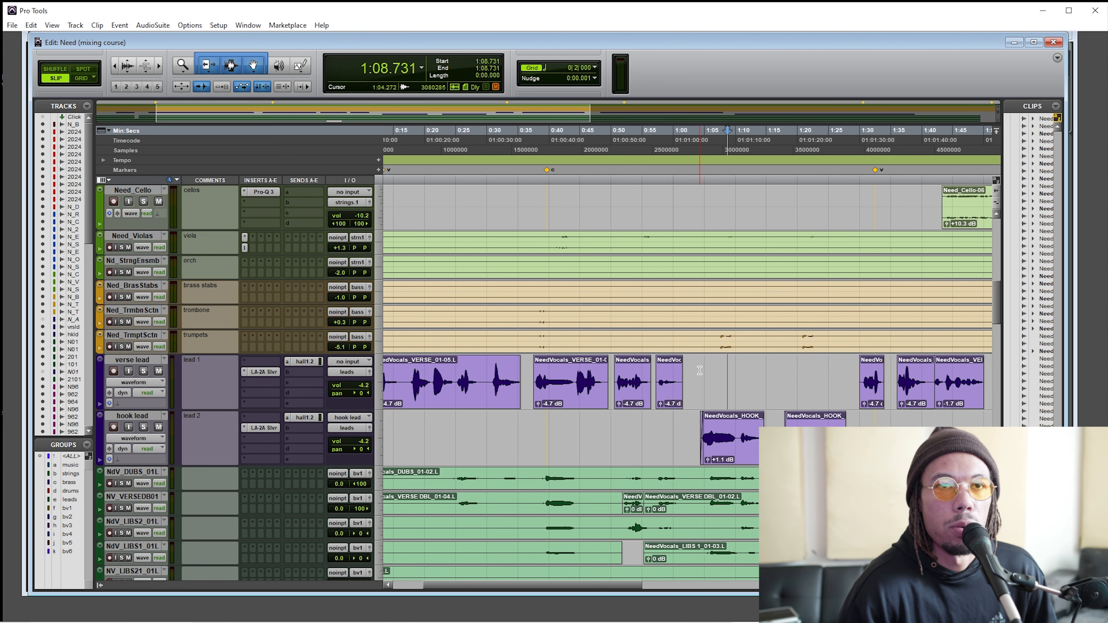
pyautogui.scroll(-3, 700, 374)
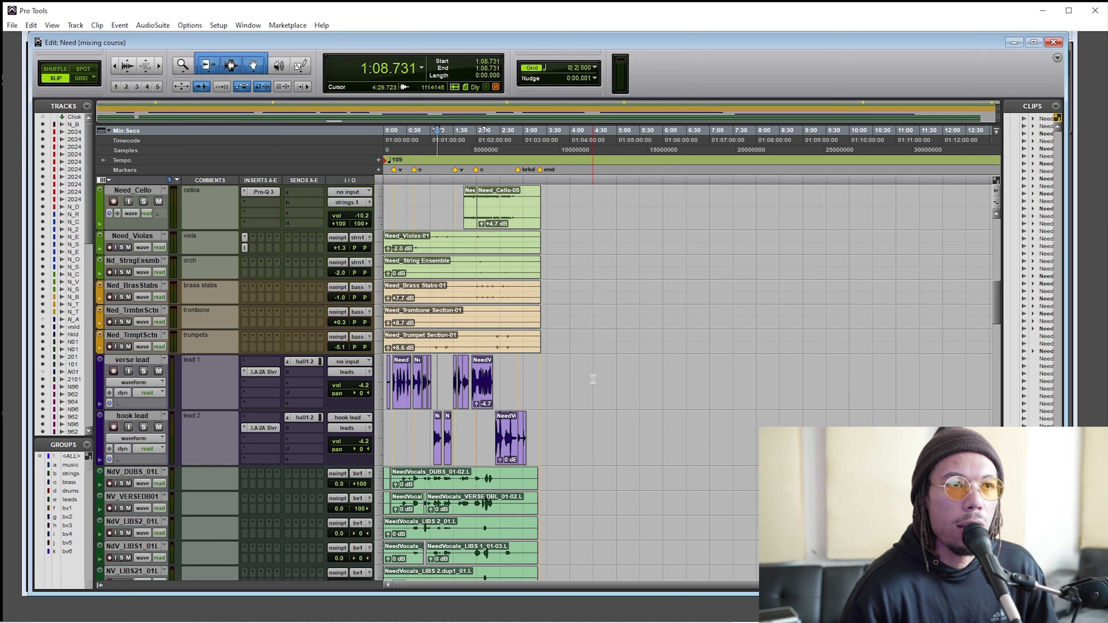
pyautogui.scroll(2, 593, 379)
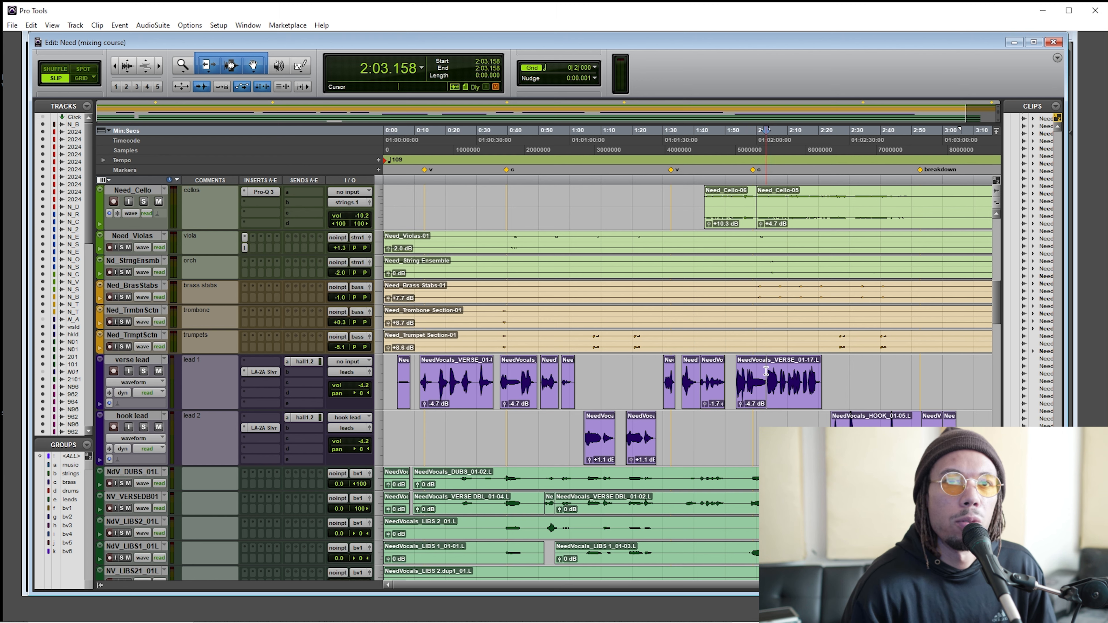
pyautogui.press('space')
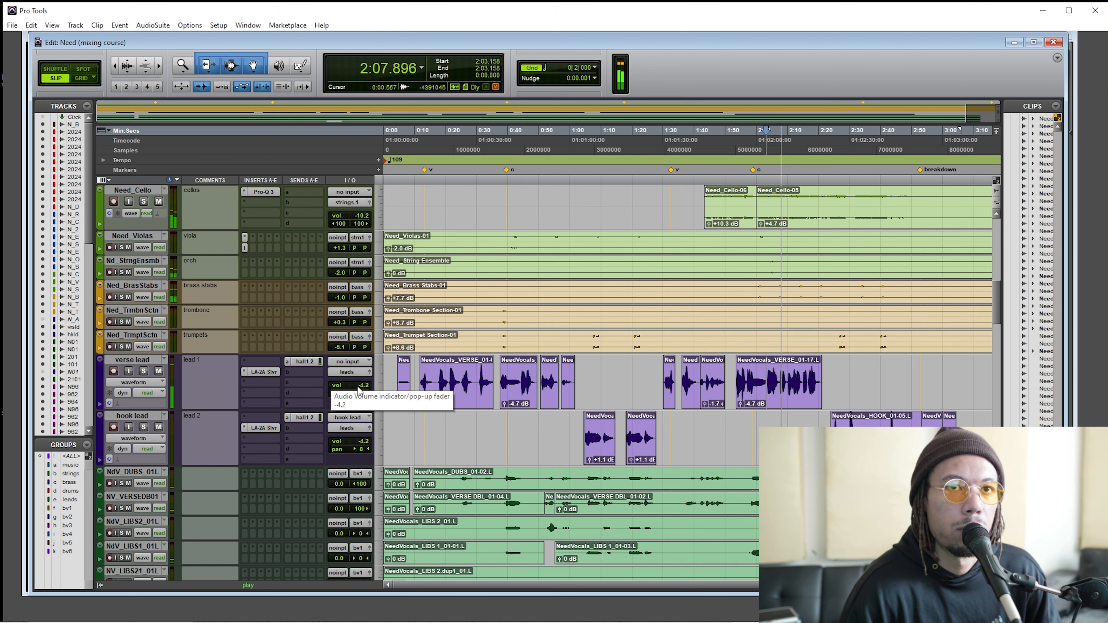
pyautogui.press('t')
pyautogui.press('t')
pyautogui.press('r')
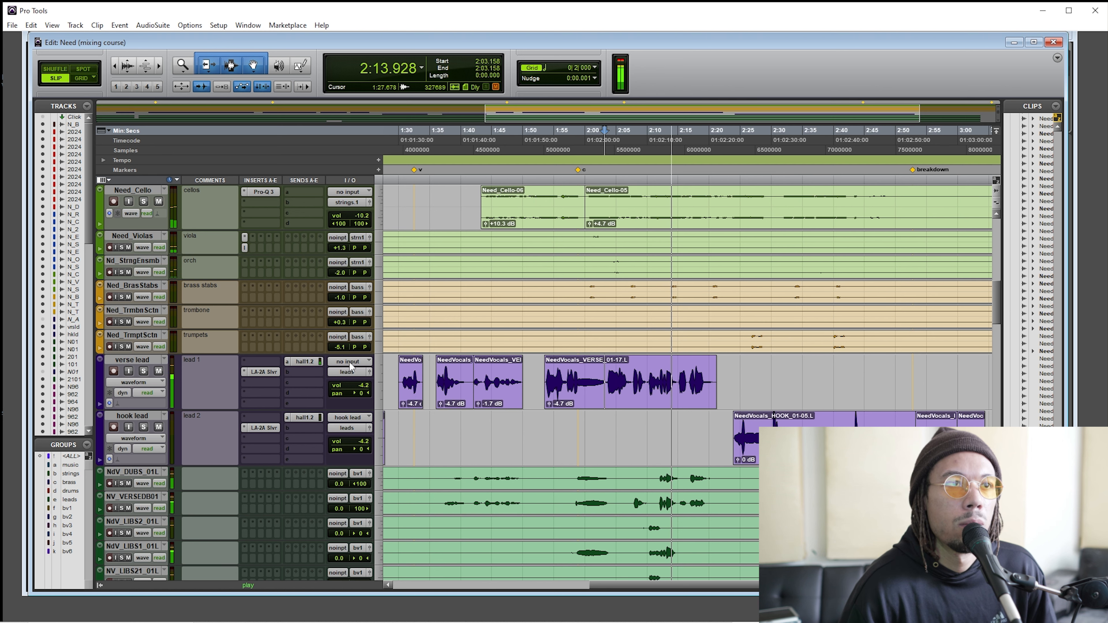
pyautogui.click(304, 361)
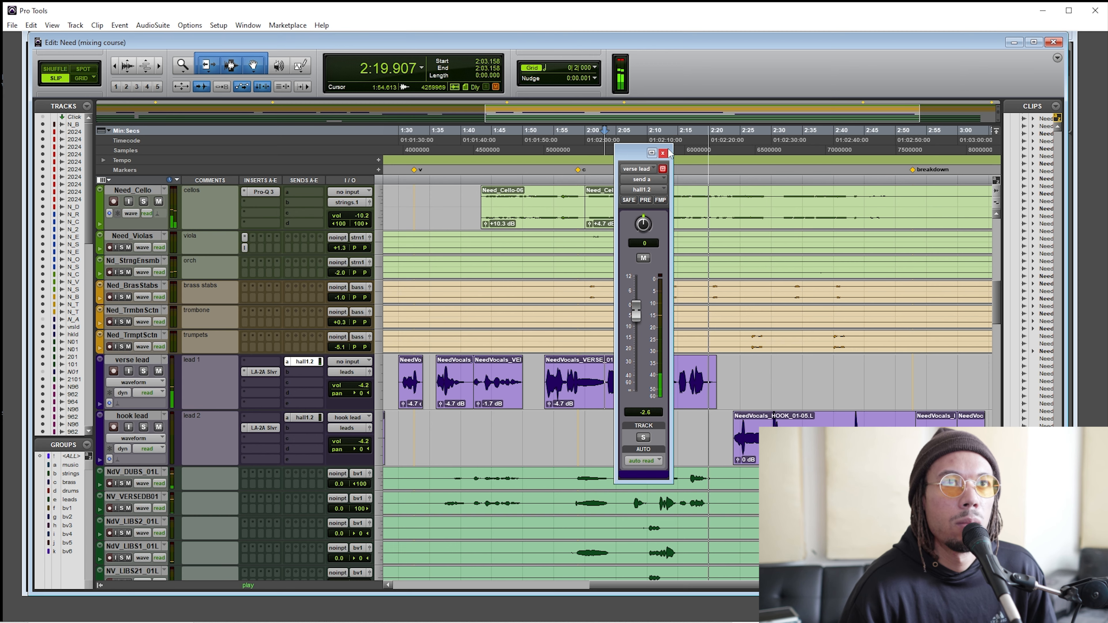
pyautogui.click(304, 361)
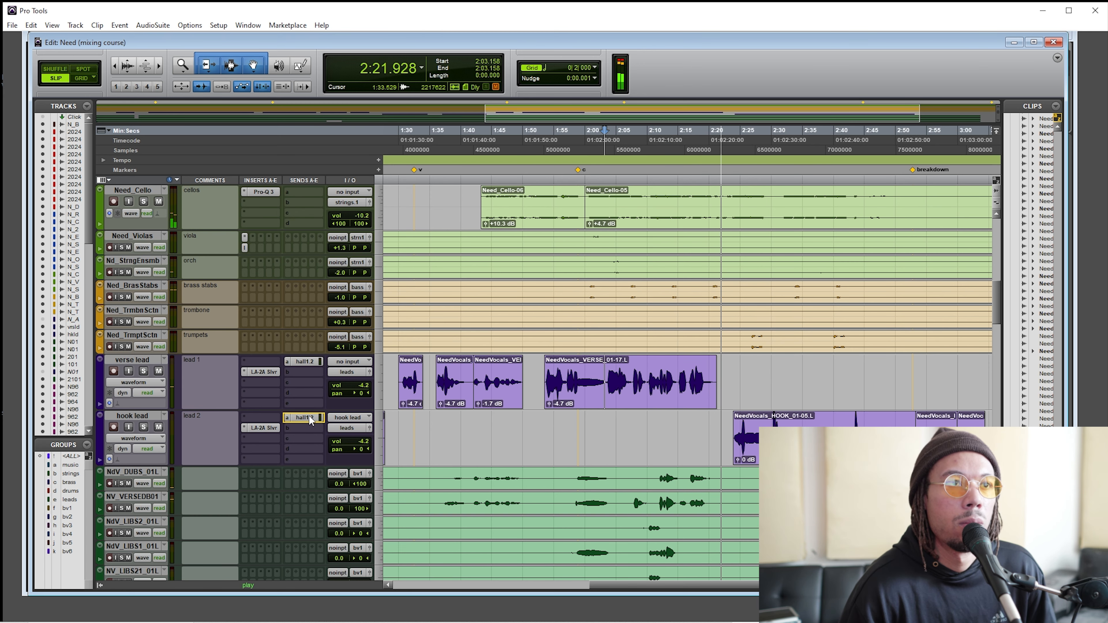
# Examine the verse lead's clips in the second half of the song, up to the last clip around 2:06
pyautogui.scroll(-1, 688, 369)
pyautogui.click(687, 370)
pyautogui.scroll(-8, 717, 366)
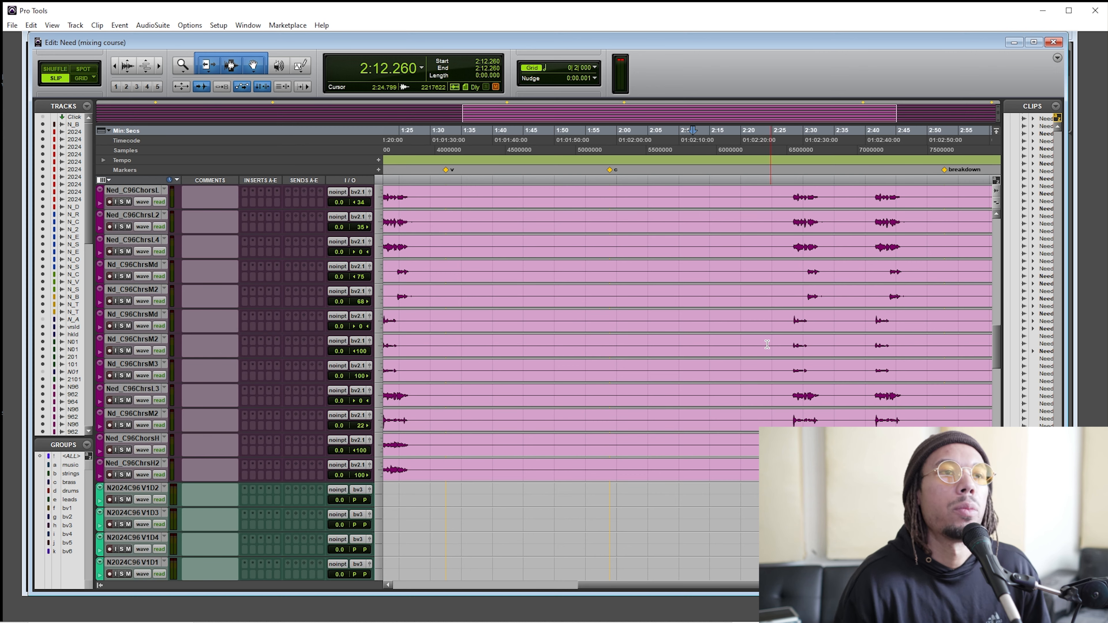
pyautogui.scroll(7, 627, 402)
pyautogui.scroll(7, 627, 401)
pyautogui.scroll(-3, 627, 401)
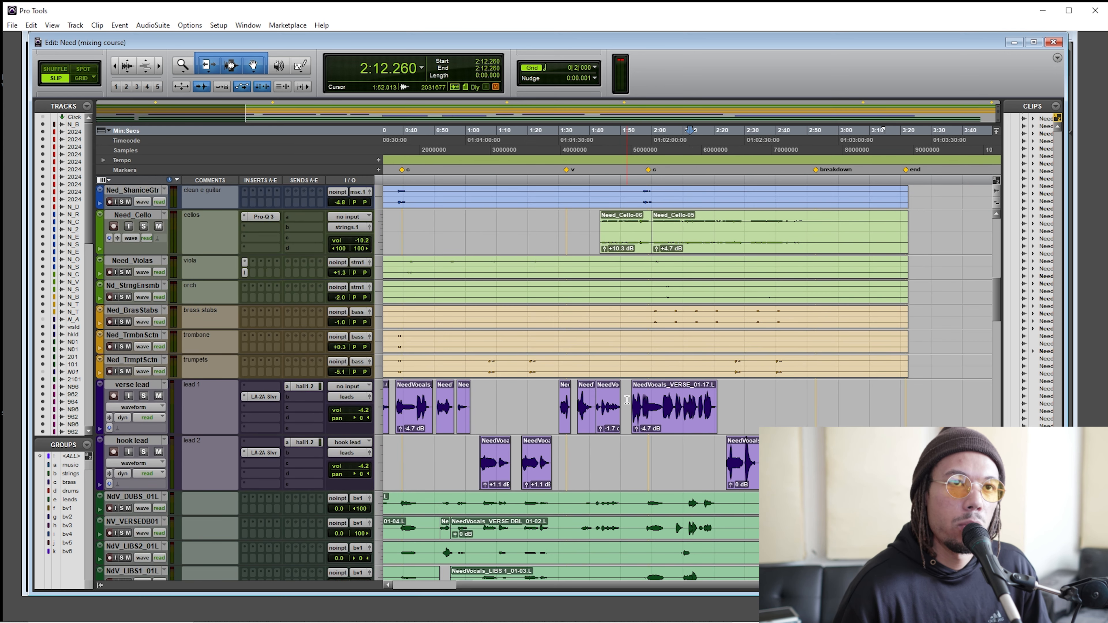
pyautogui.moveTo(628, 393); pyautogui.dragTo(855, 406)
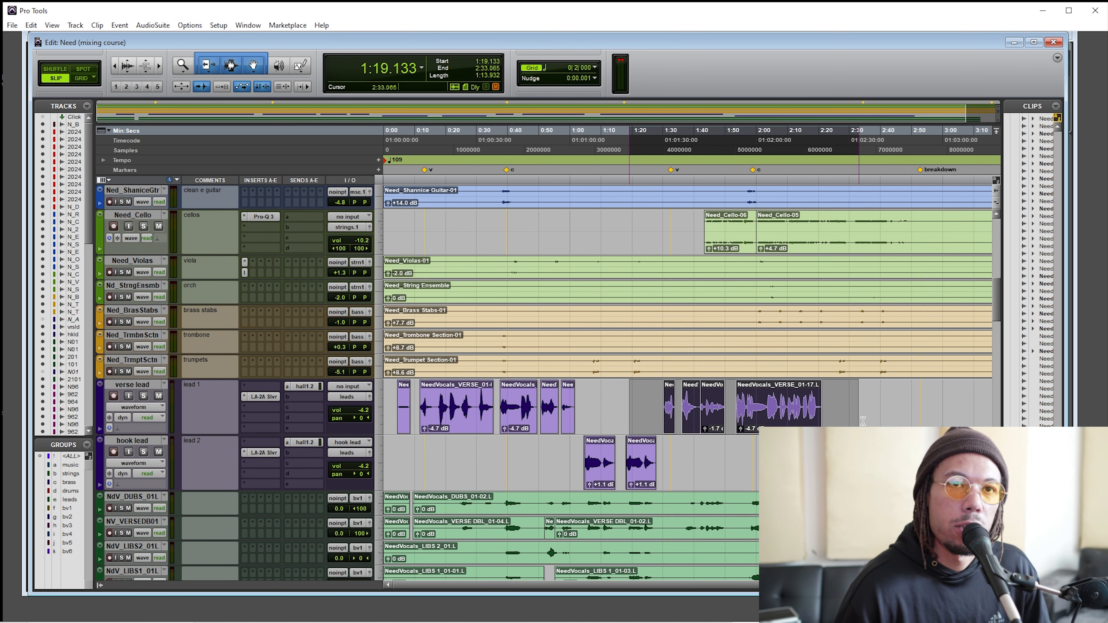
pyautogui.click(854, 406)
pyautogui.click(755, 401)
pyautogui.hotkey('ctrl', ']')
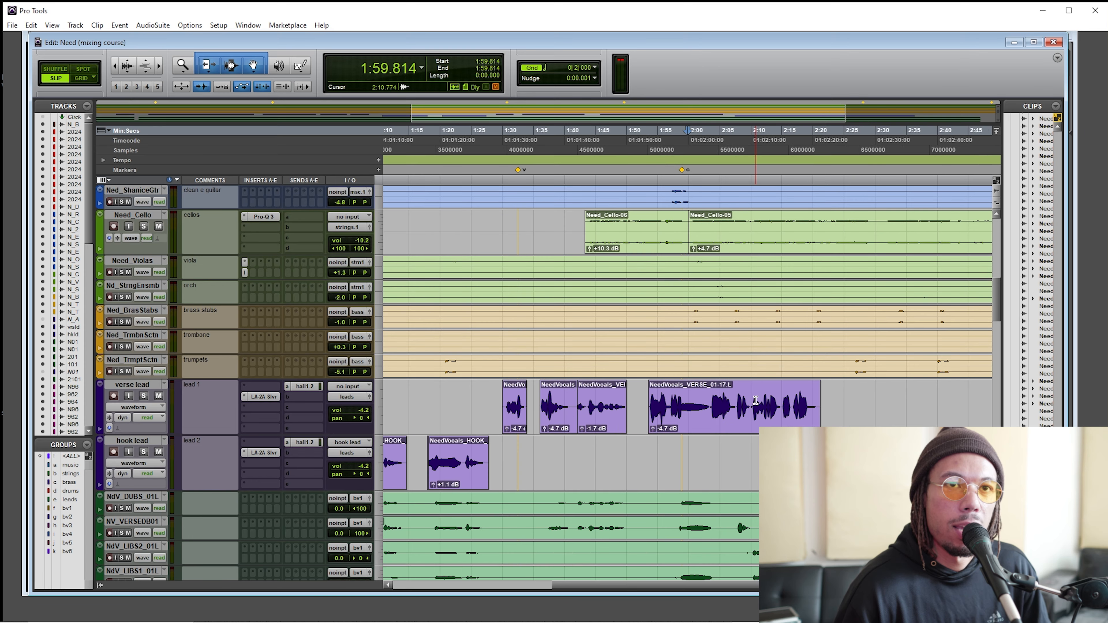
pyautogui.hscroll(4, 755, 401)
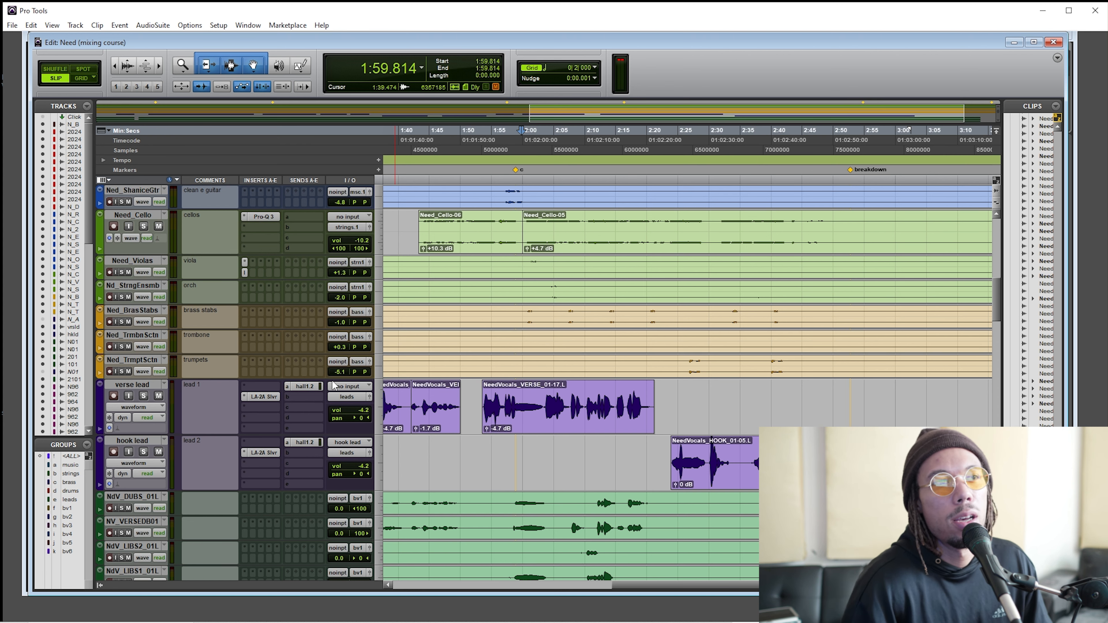
pyautogui.hotkey('ctrl', ']')
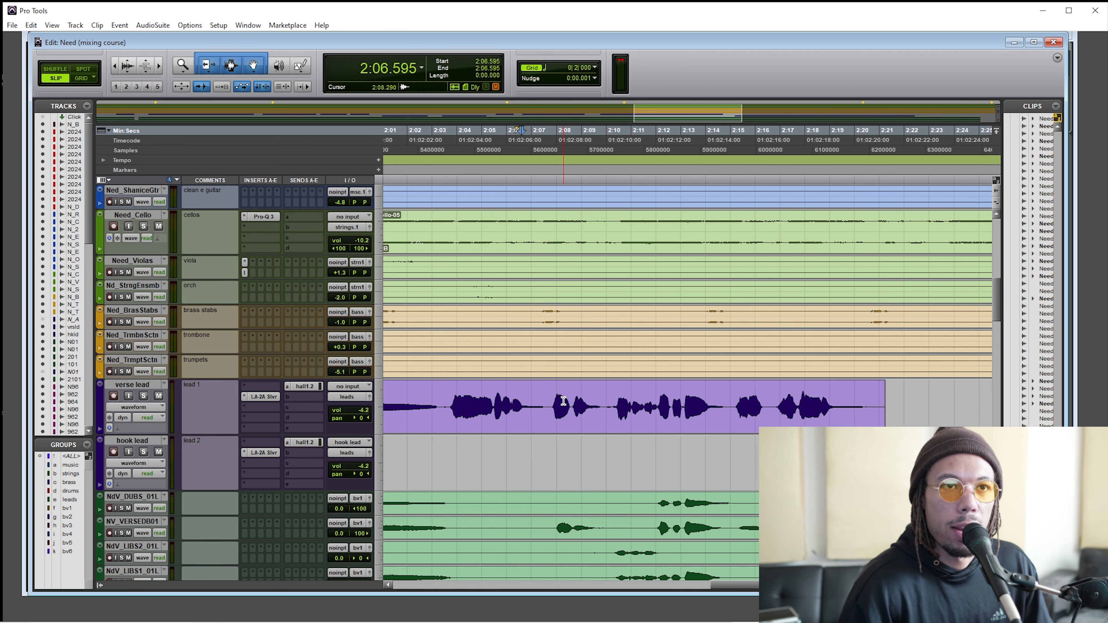
# Insert FabFilter Pro-Q 3 in the verse lead's third insert slot and play the soloed vocal from about 2:03.7
pyautogui.click(267, 406)
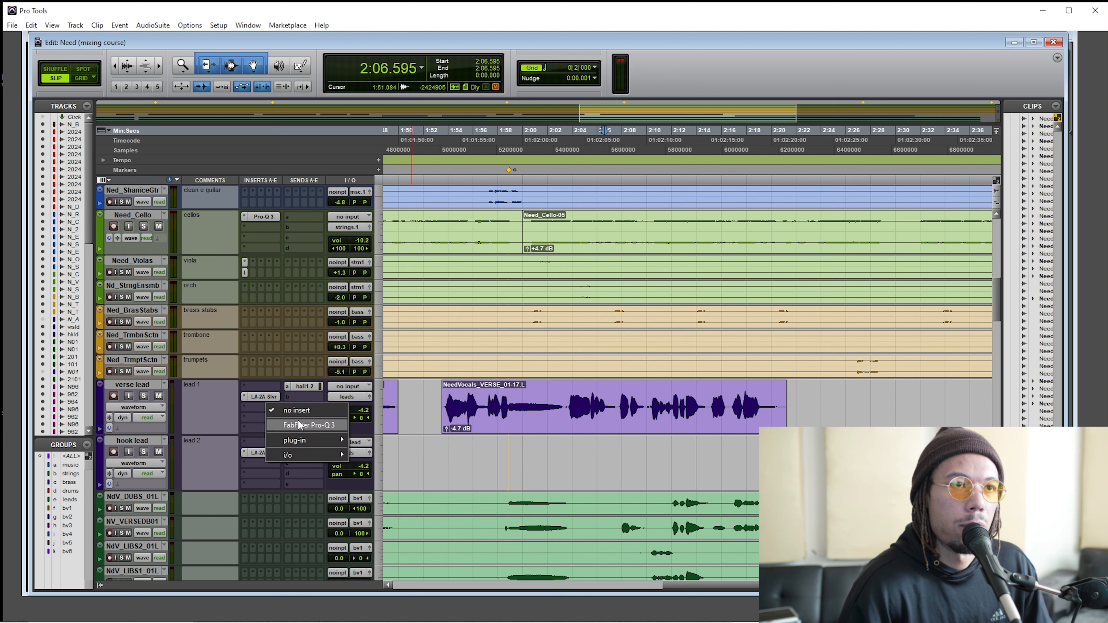
pyautogui.click(356, 429)
pyautogui.moveTo(705, 315); pyautogui.dragTo(460, 154)
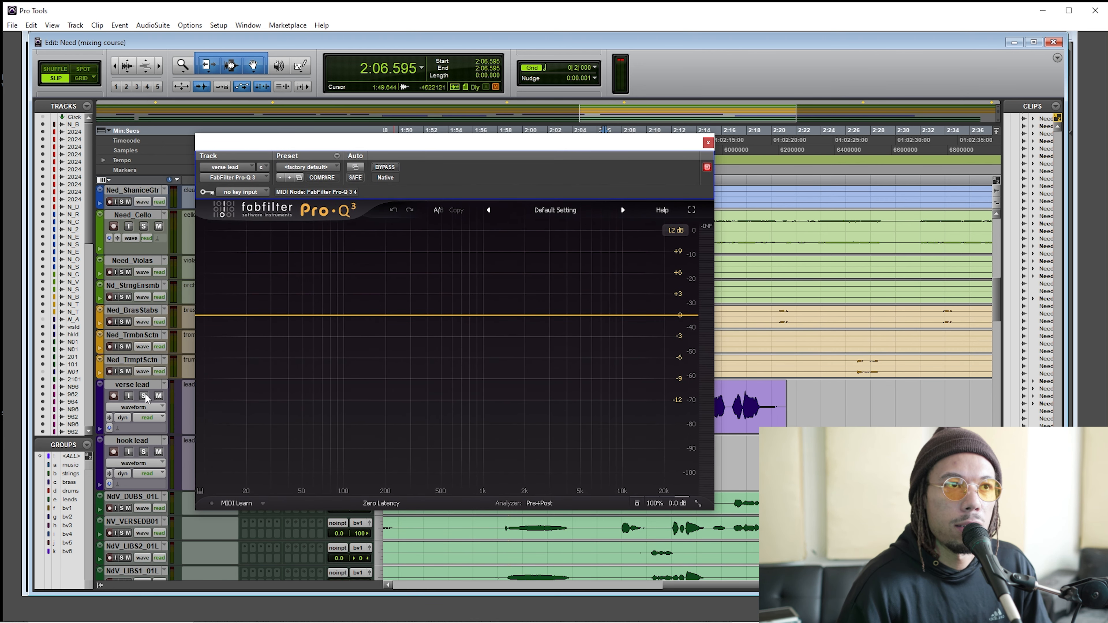
pyautogui.moveTo(540, 152); pyautogui.dragTo(337, 148)
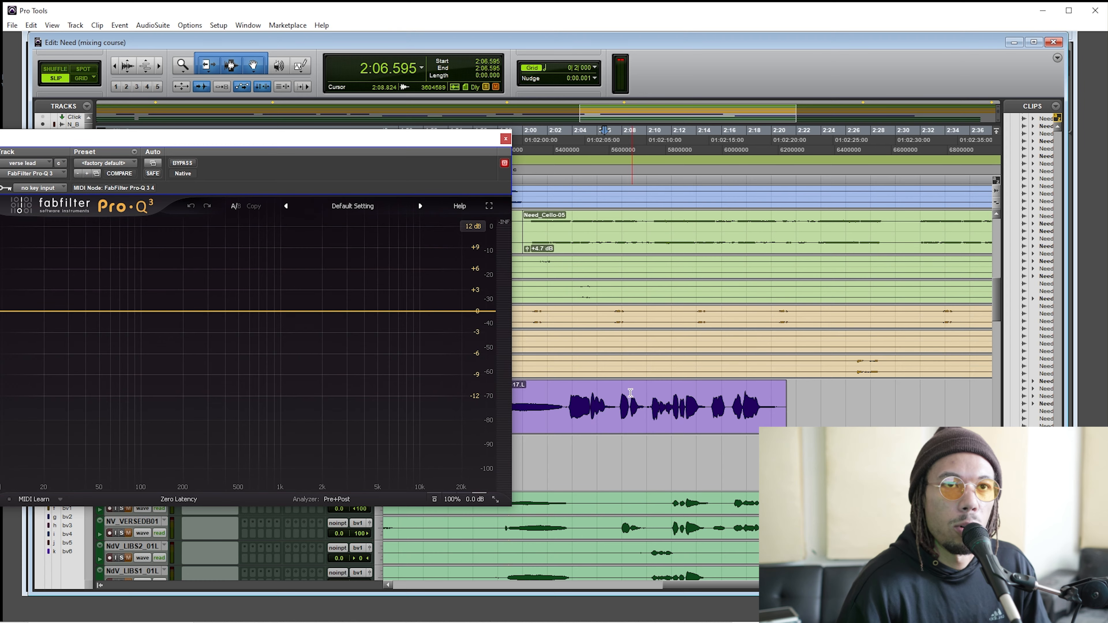
pyautogui.click(568, 395)
pyautogui.press('space')
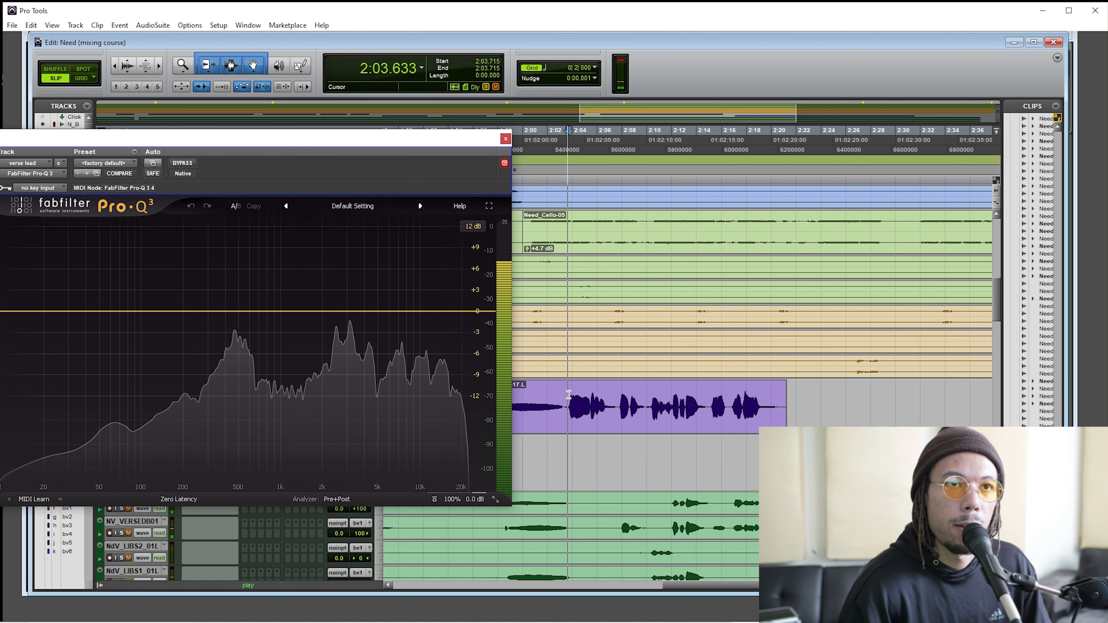
pyautogui.press('space')
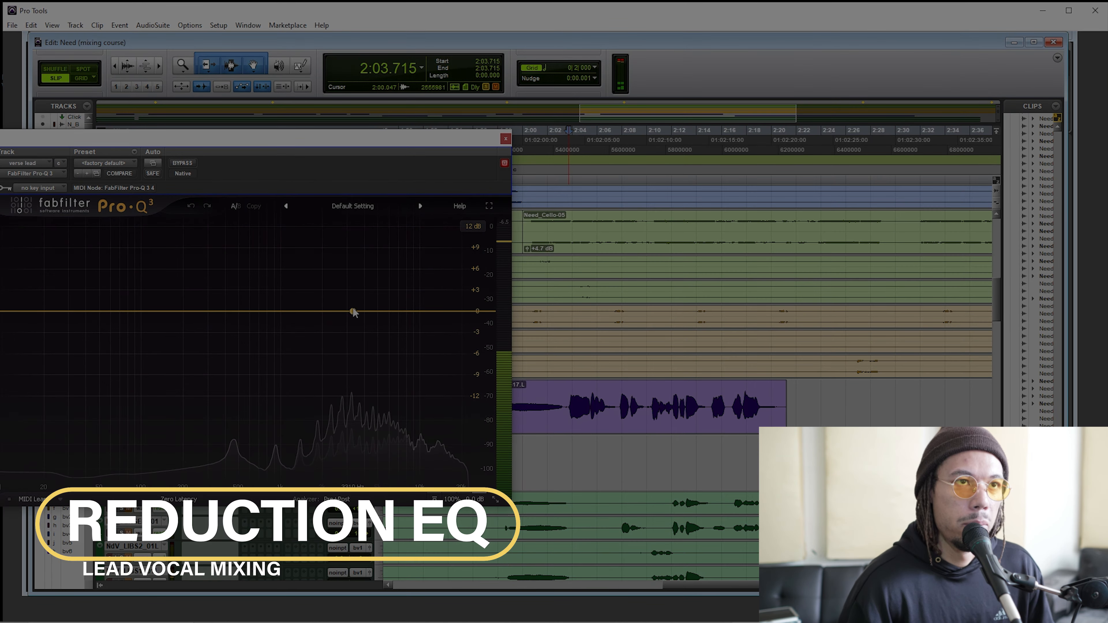
# Add a bell band in Pro-Q 3, audition it across the spectrum, and place it at 5436 Hz with 0 dB gain
pyautogui.doubleClick(354, 311)
pyautogui.press('space')
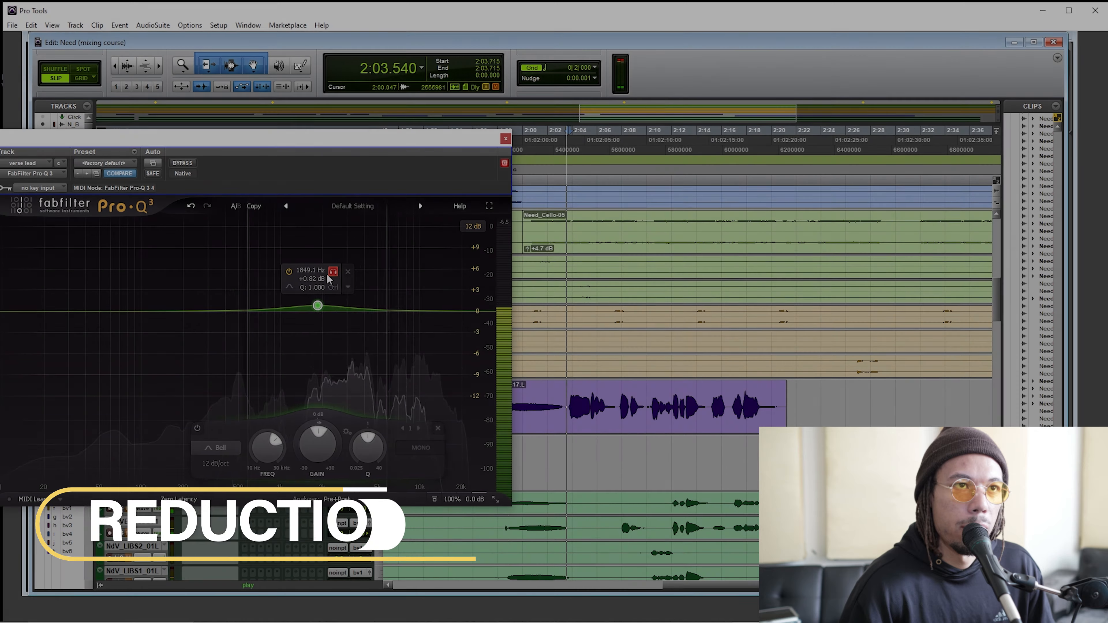
pyautogui.moveTo(329, 279); pyautogui.dragTo(396, 271)
pyautogui.doubleClick(357, 444)
pyautogui.press('space')
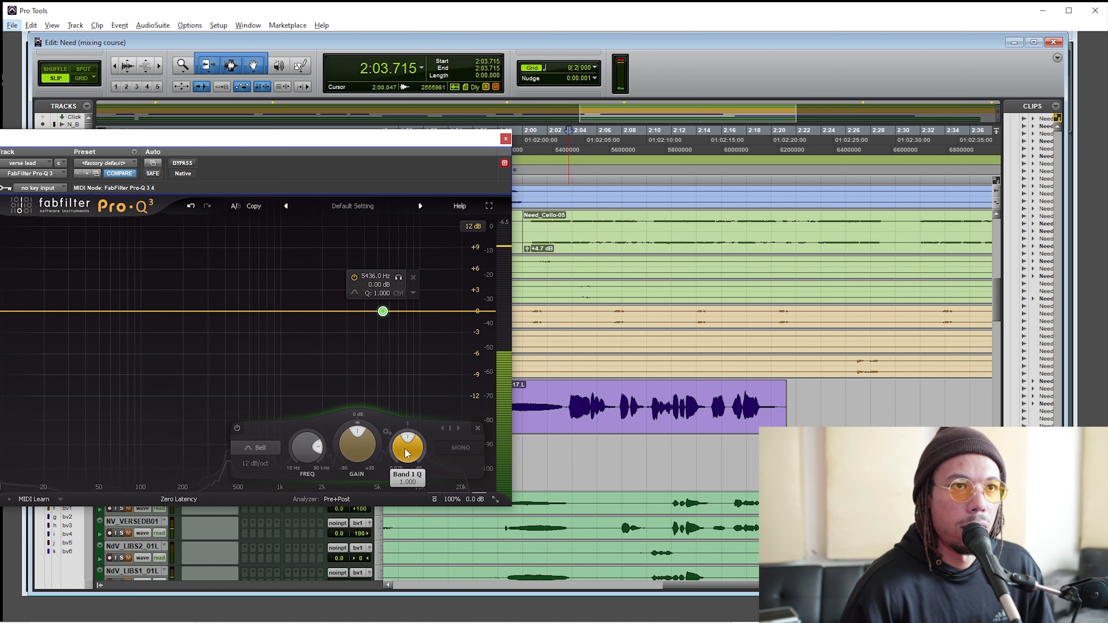
# Narrow the bell band to a Q of 1.419 and lower its gain to -2.67 dB while playing the vocal
pyautogui.scroll(2, 406, 453)
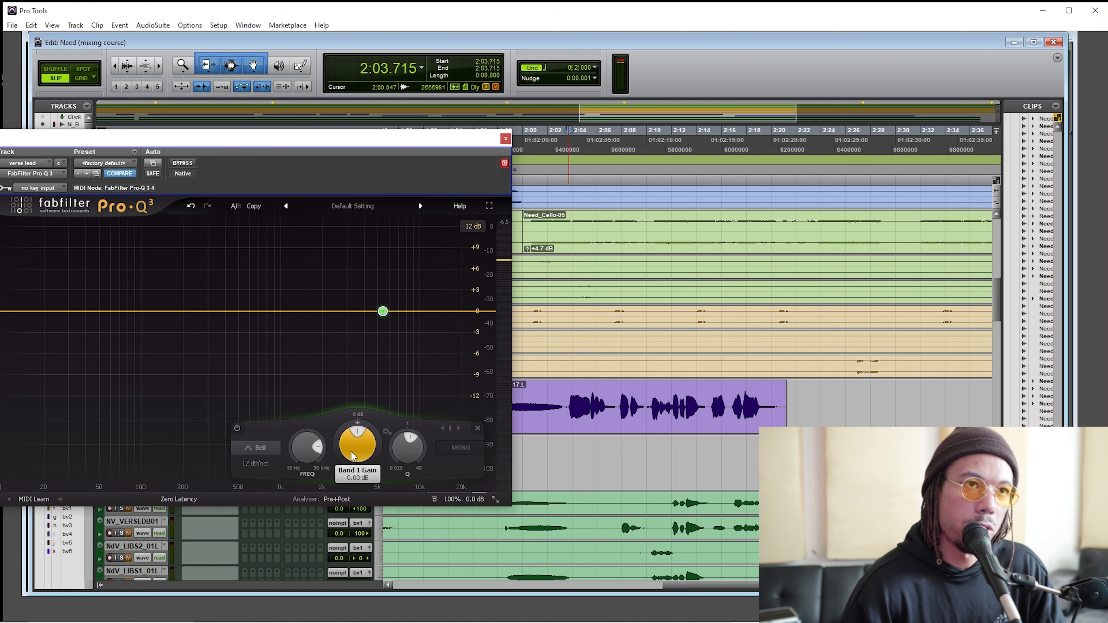
pyautogui.press('space')
pyautogui.scroll(-4, 360, 446)
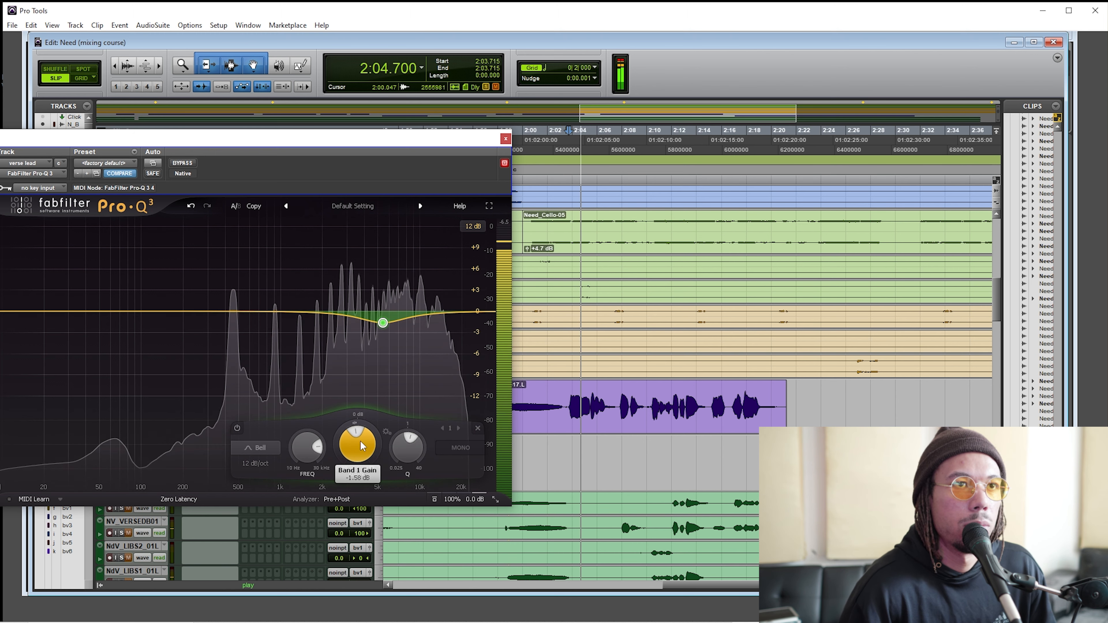
pyautogui.scroll(-1, 360, 445)
pyautogui.press('space')
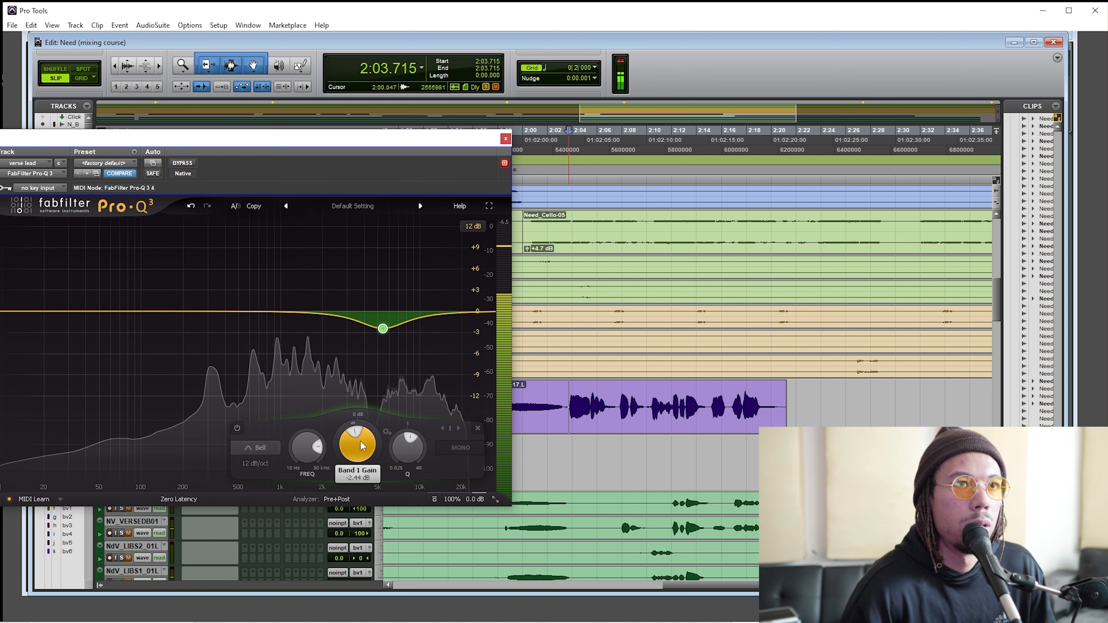
pyautogui.press('space')
pyautogui.scroll(-1, 360, 440)
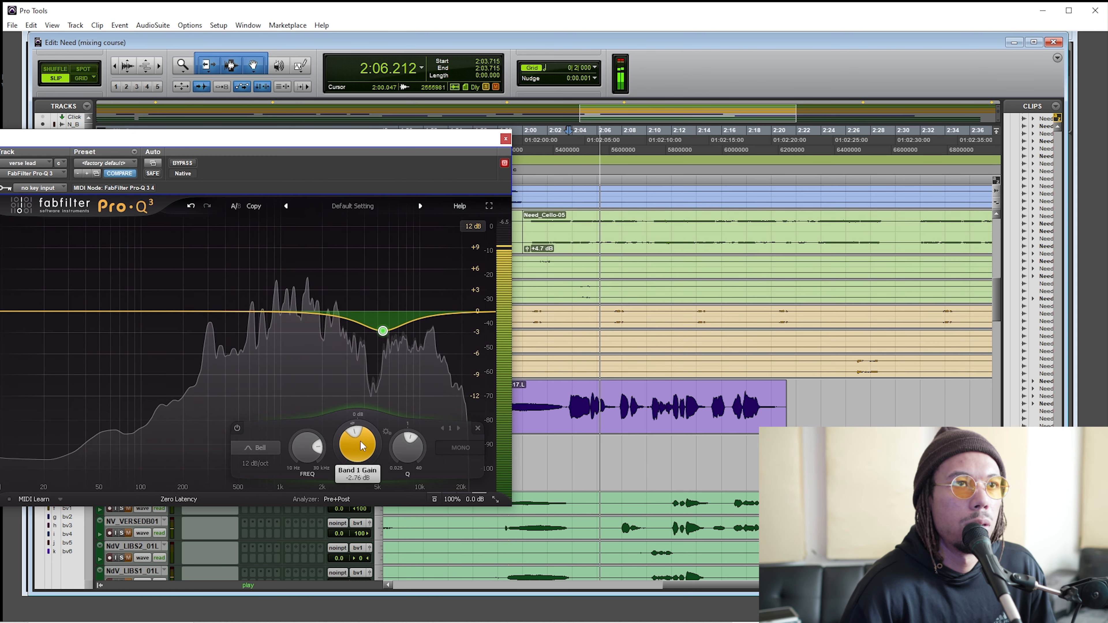
pyautogui.scroll(-1, 360, 440)
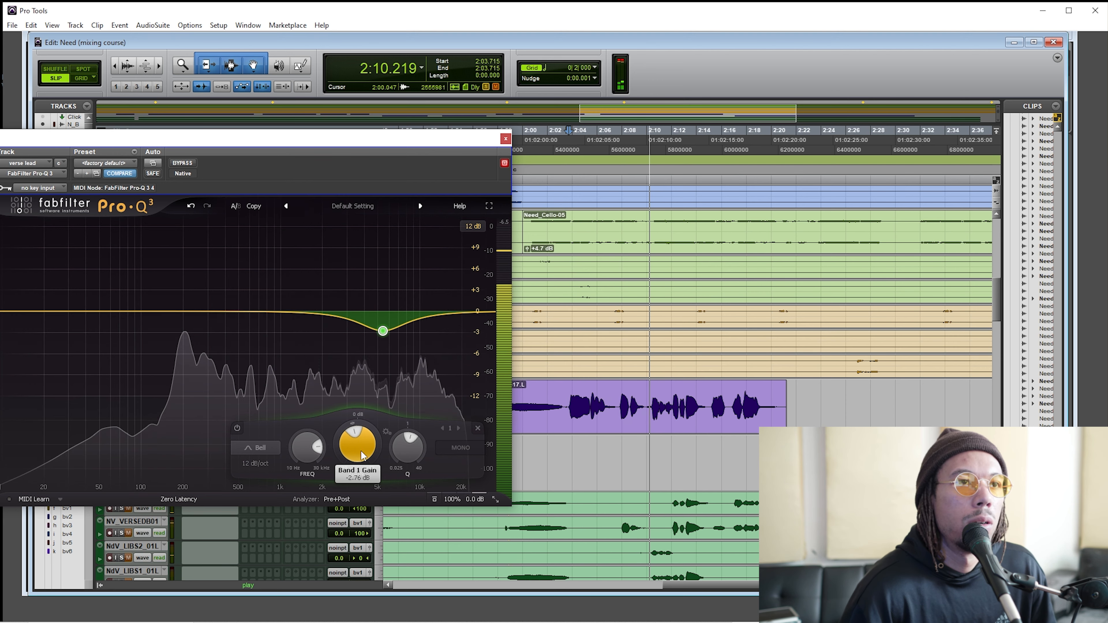
pyautogui.scroll(2, 361, 452)
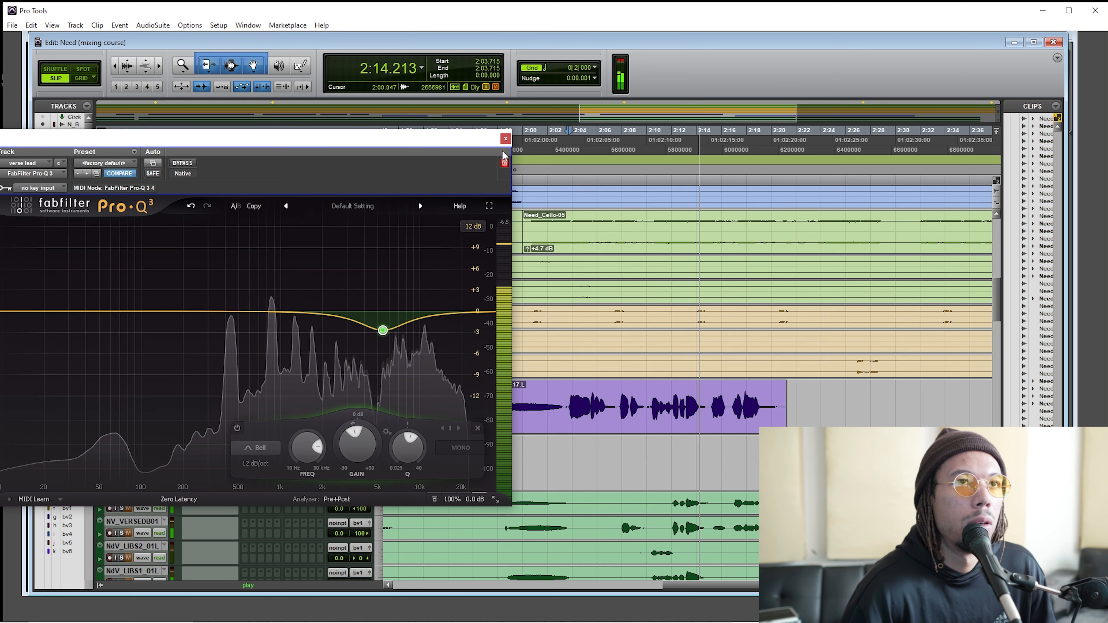
# Close the Pro-Q 3 window, unsolo the verse lead and play the mix from about 2:03.7
pyautogui.click(506, 139)
pyautogui.click(145, 396)
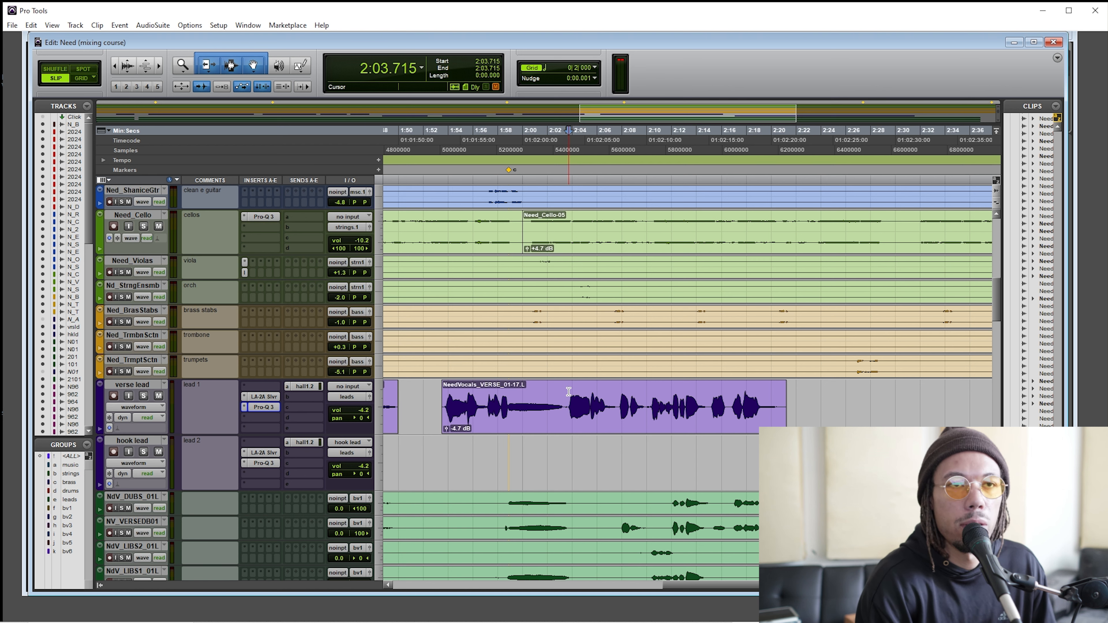
pyautogui.press('space')
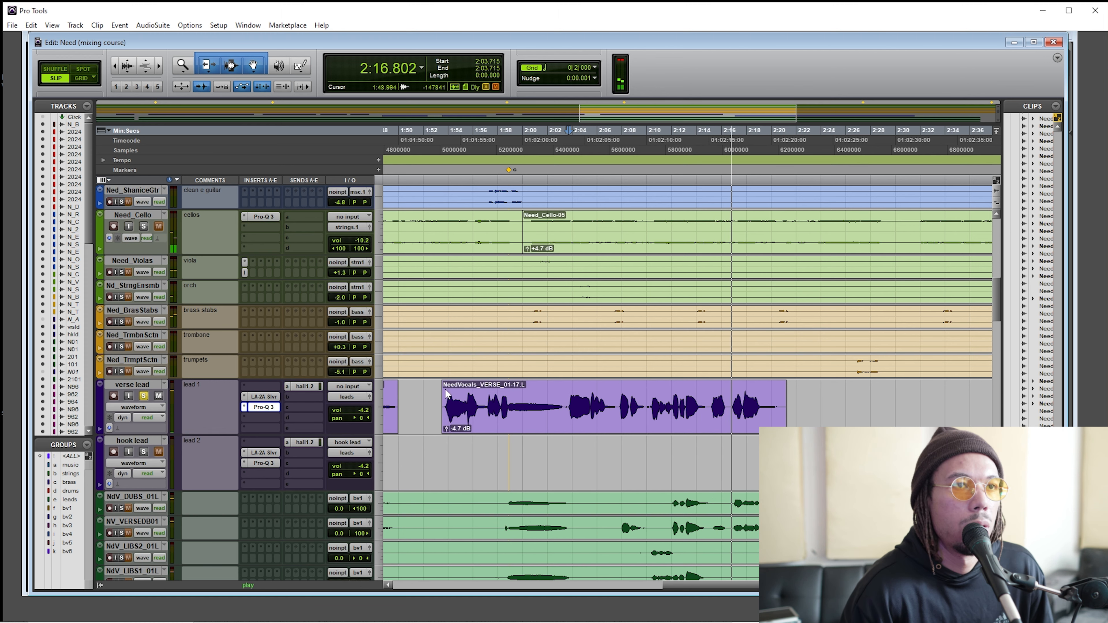
# Reopen the verse lead's Pro-Q 3 and move the bell band to about 6835 Hz while playing the vocal
pyautogui.click(276, 407)
pyautogui.press('space')
pyautogui.click(400, 350)
pyautogui.press('space')
pyautogui.moveTo(401, 354); pyautogui.dragTo(416, 353)
pyautogui.press('space')
pyautogui.press('space')
pyautogui.press('space')
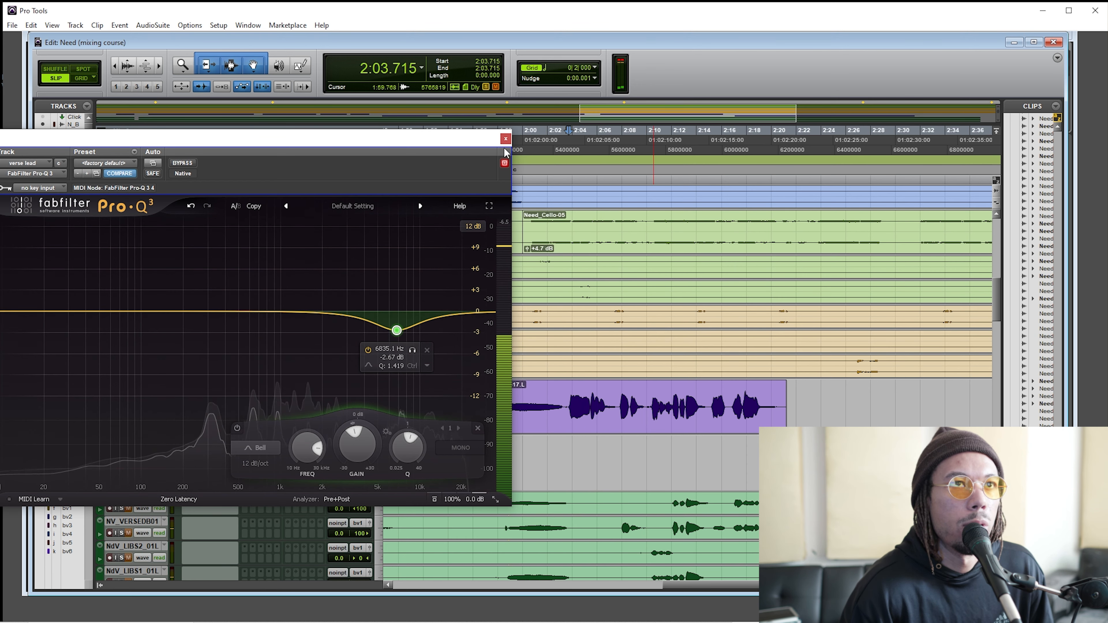
# Close the Pro-Q 3 window, play the mix from 2:03.715, and place the edit cursor at 2:10.449 on the verse lead
pyautogui.click(506, 138)
pyautogui.press('space')
pyautogui.press('space')
pyautogui.click(269, 409)
pyautogui.press('space')
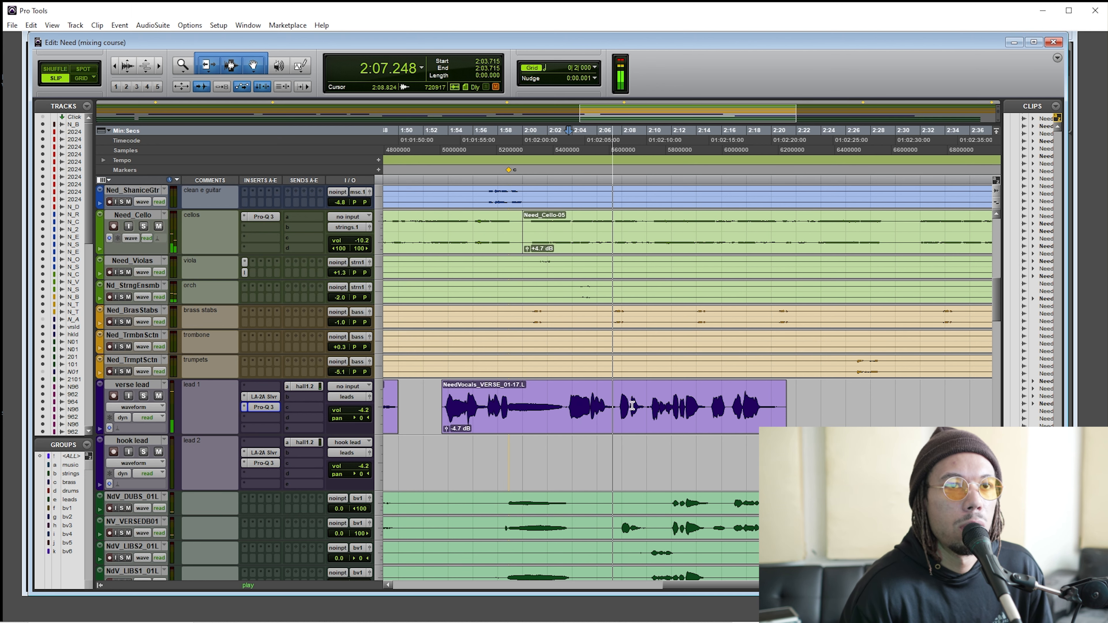
pyautogui.click(652, 400)
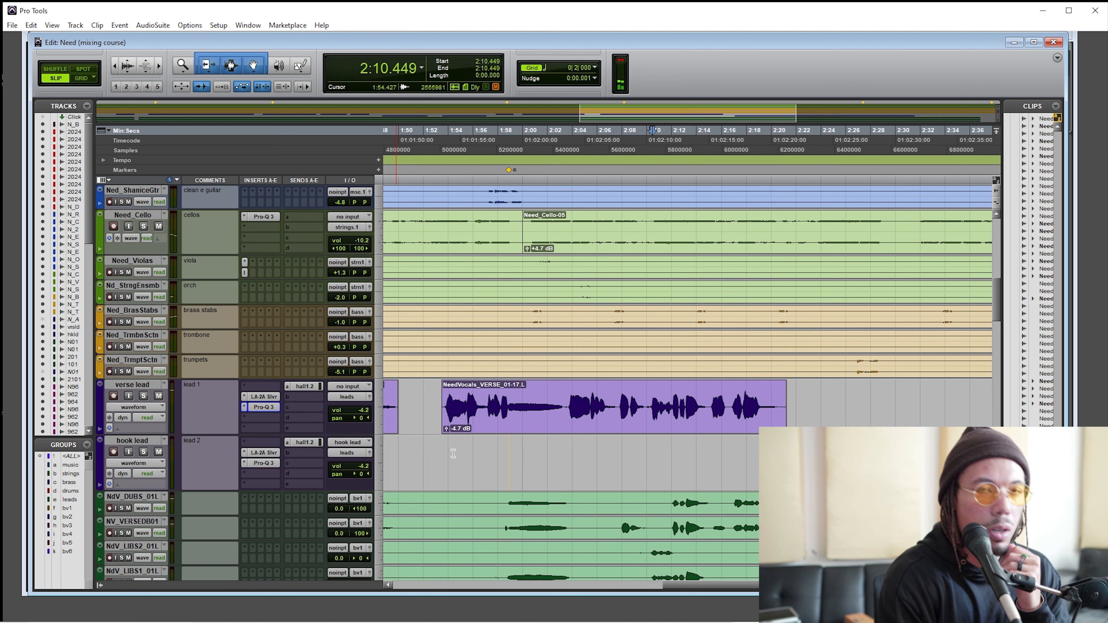
# Show the session from its beginning and place the edit cursor at 1:21.734 on the verse lead track
pyautogui.hotkey('ctrl', '[')
pyautogui.hotkey('ctrl', '[')
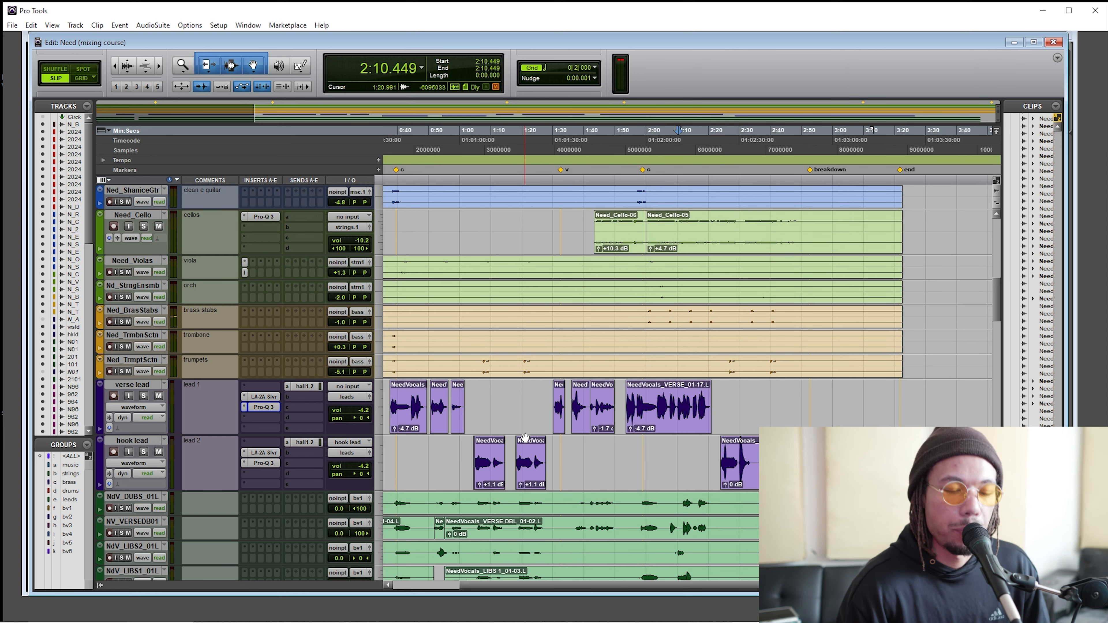
pyautogui.press('Return')
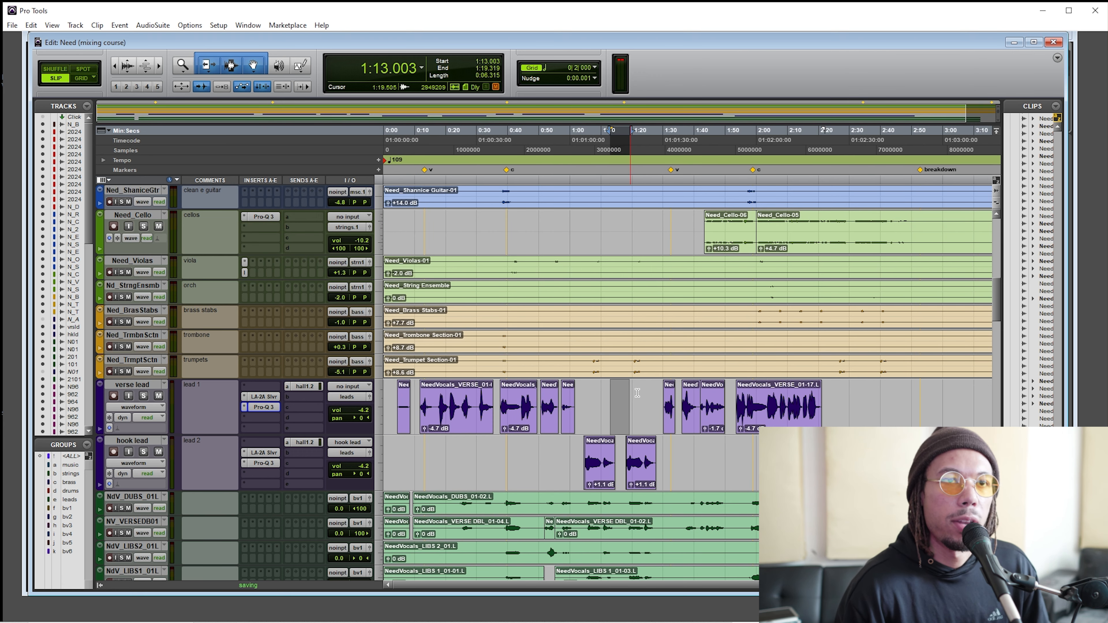
pyautogui.click(638, 392)
# Examine the vocal tracks below the leads, from the doubles and ad-libs through the chorus stacks to the OuFull backing vocals
pyautogui.scroll(-3, 637, 392)
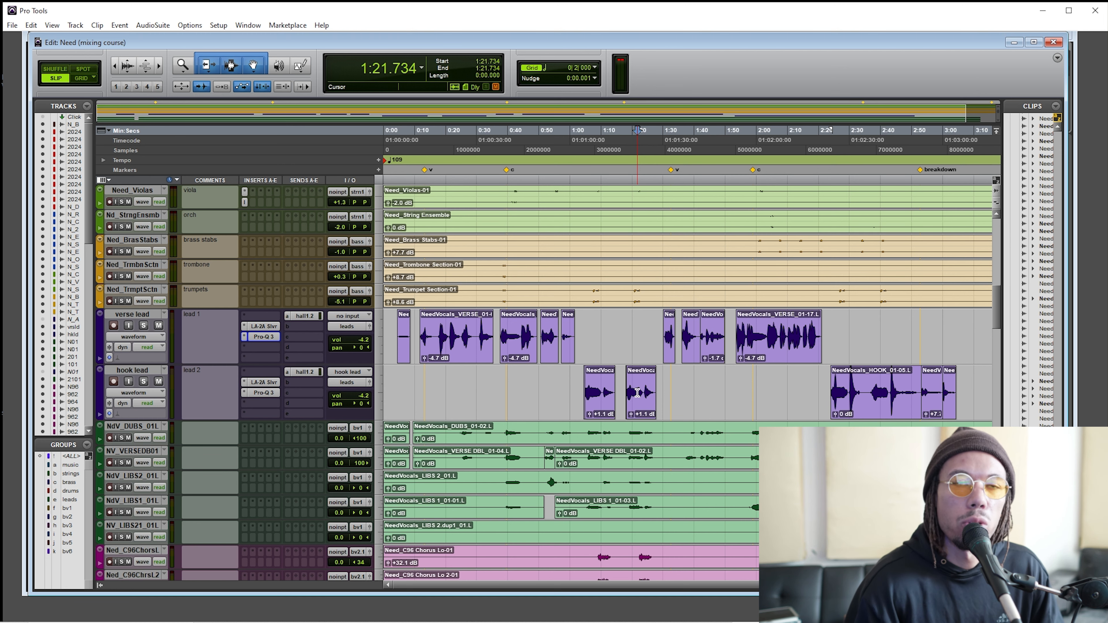
pyautogui.scroll(-5, 612, 394)
pyautogui.scroll(4, 613, 395)
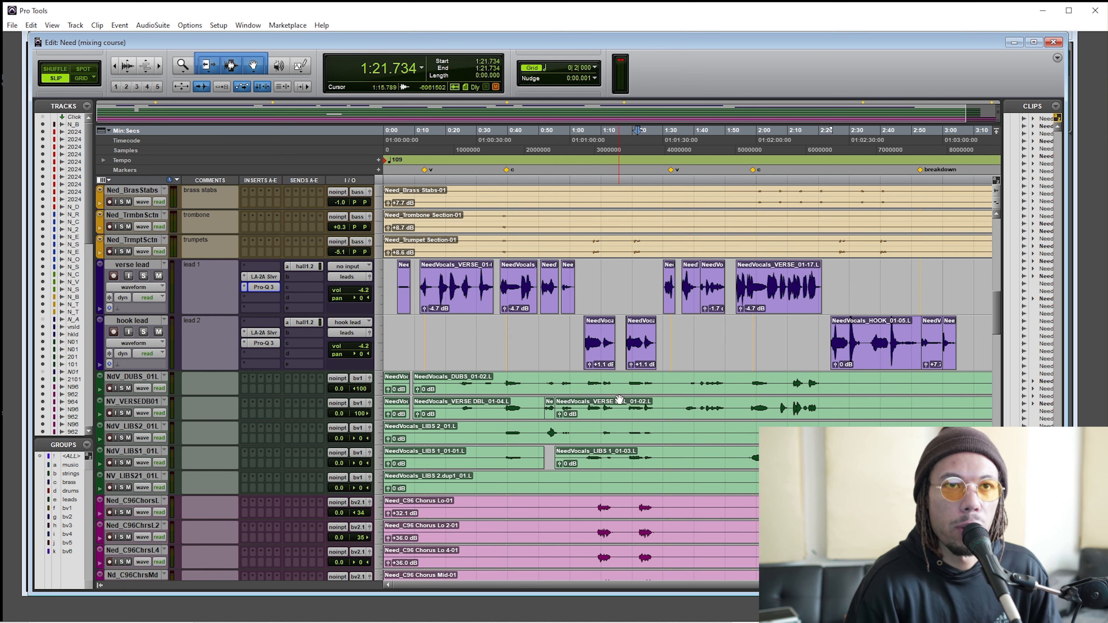
pyautogui.scroll(-4, 612, 394)
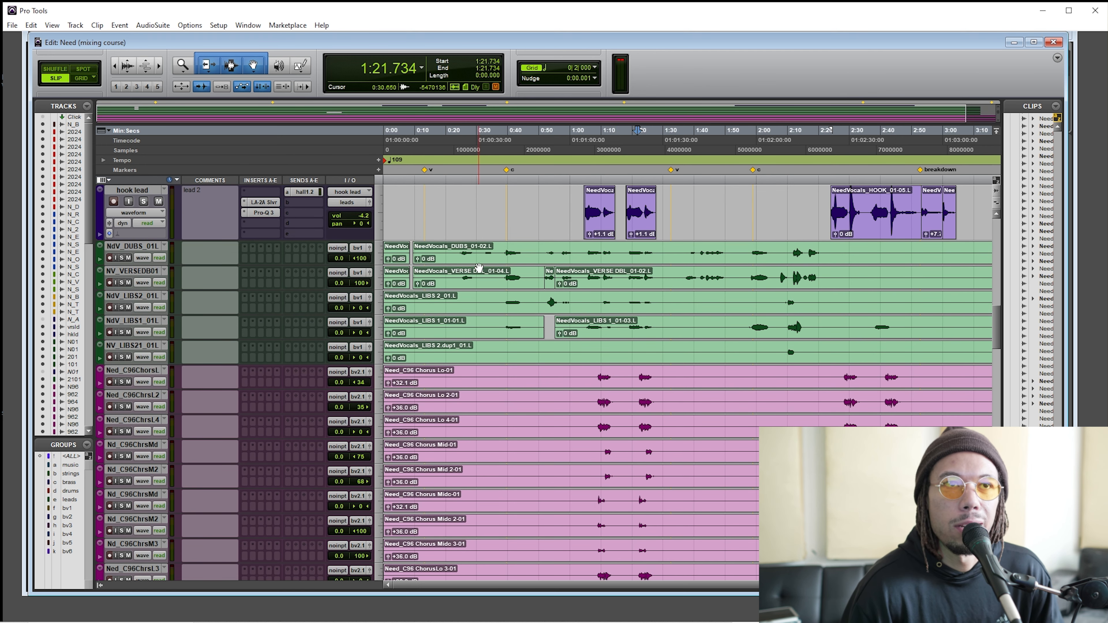
pyautogui.scroll(-6, 480, 310)
pyautogui.scroll(-11, 480, 310)
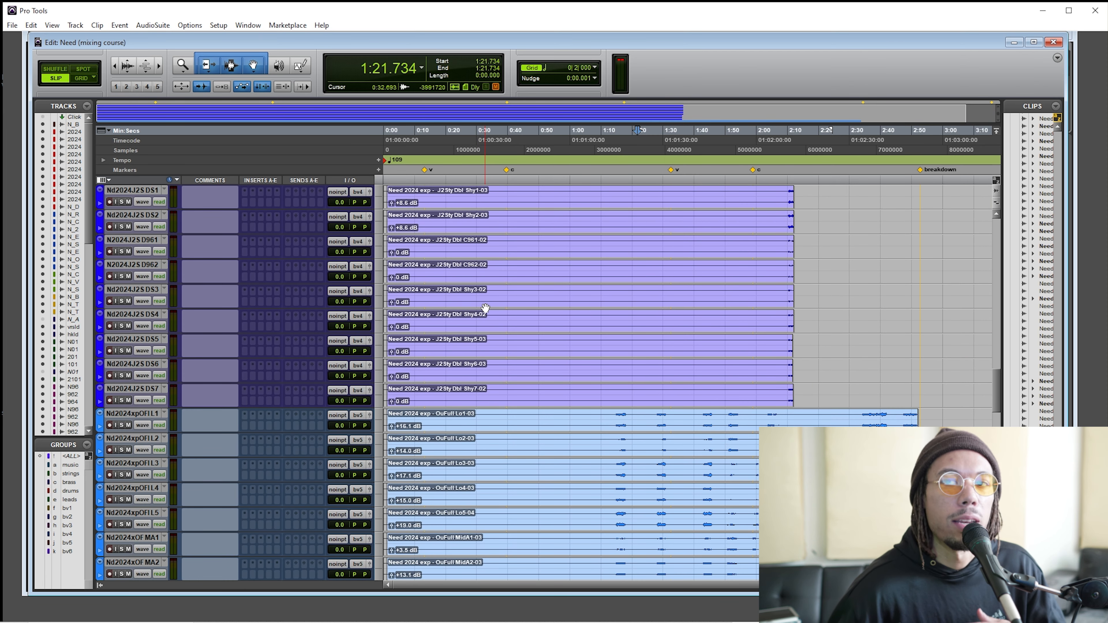
pyautogui.scroll(-5, 485, 308)
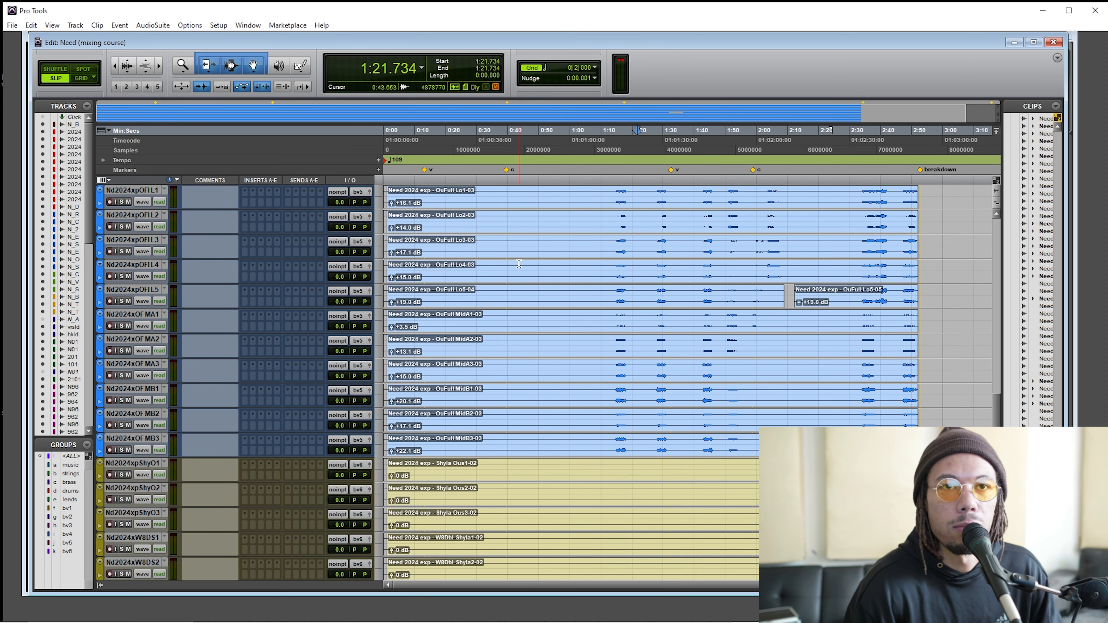
# Select the OuFull backing vocals from 1:13.003 to 2:53.871, and bring the master, mixbus and group bus tracks into view
pyautogui.moveTo(611, 251); pyautogui.dragTo(925, 502)
pyautogui.scroll(-2, 924, 501)
pyautogui.scroll(-6, 796, 380)
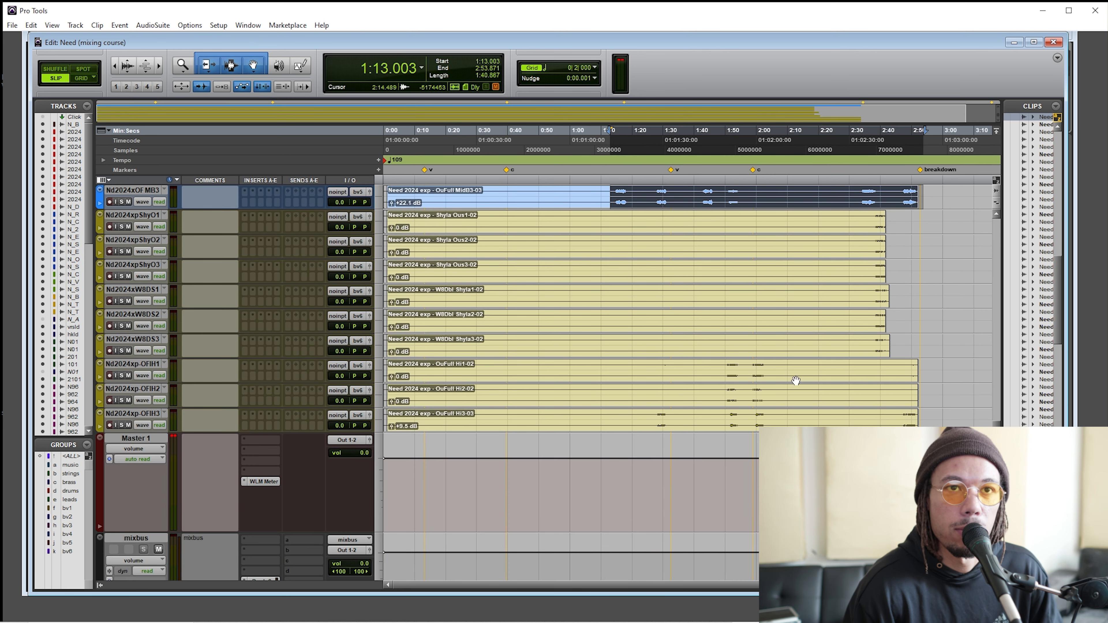
pyautogui.scroll(-5, 649, 356)
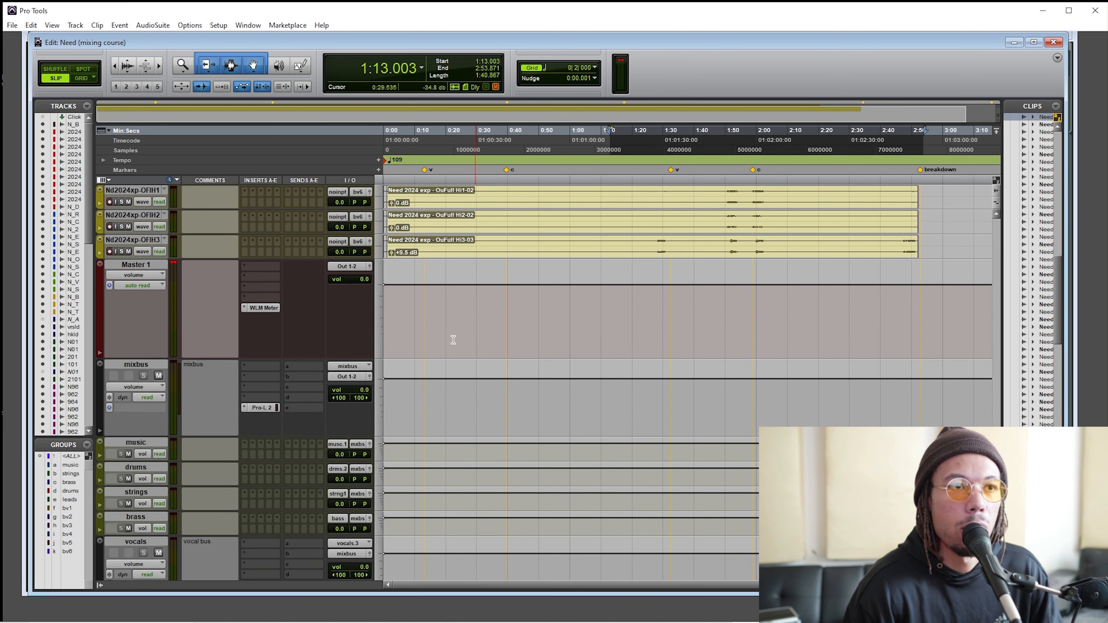